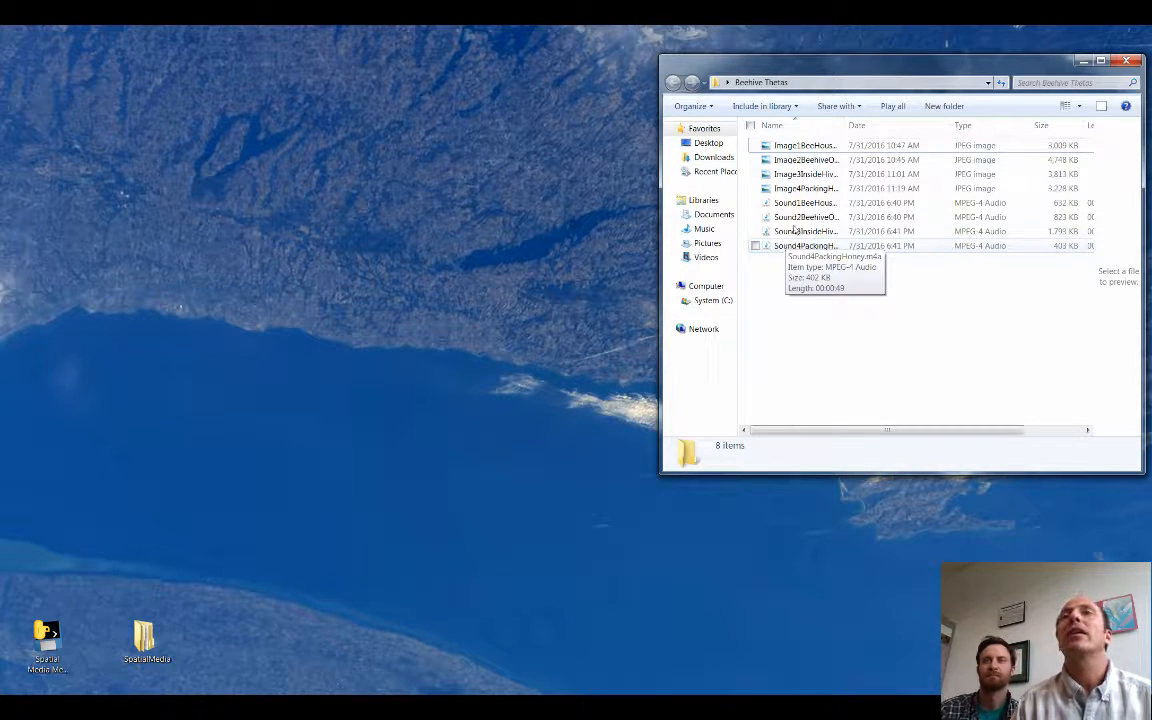
# Step: Preview Image1BeeHouse.JPG in the photo viewer, close it, and open the same image in Paint
pyautogui.doubleClick(790, 148)
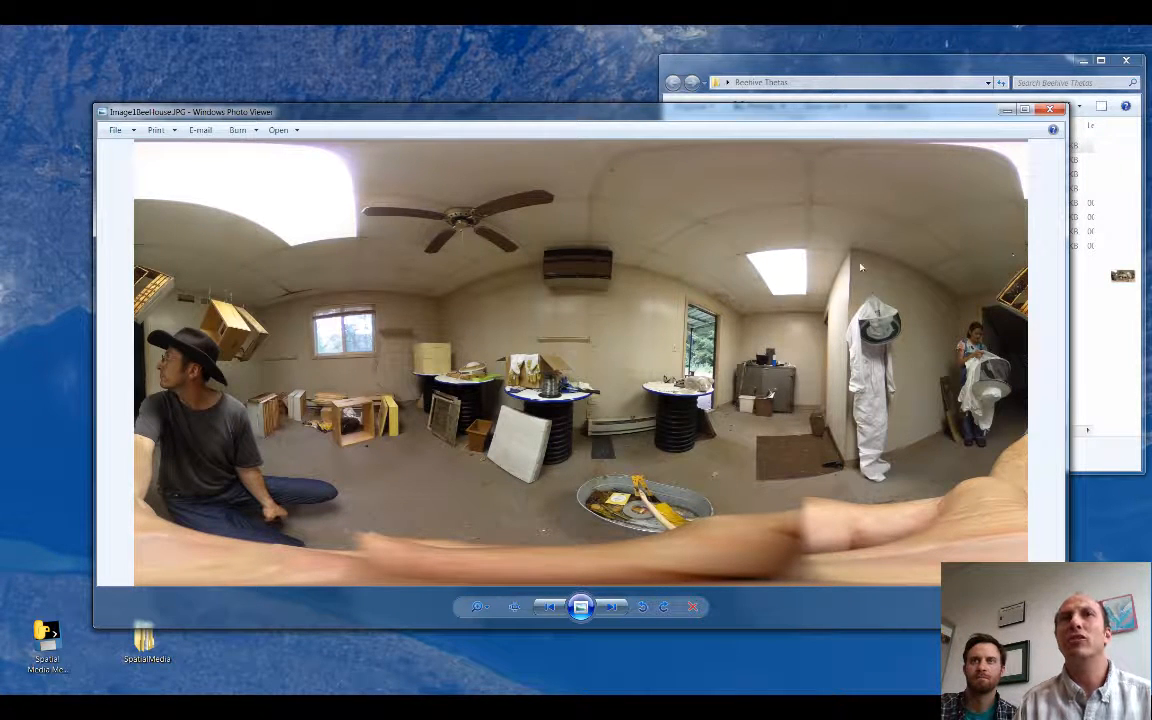
pyautogui.click(1045, 111)
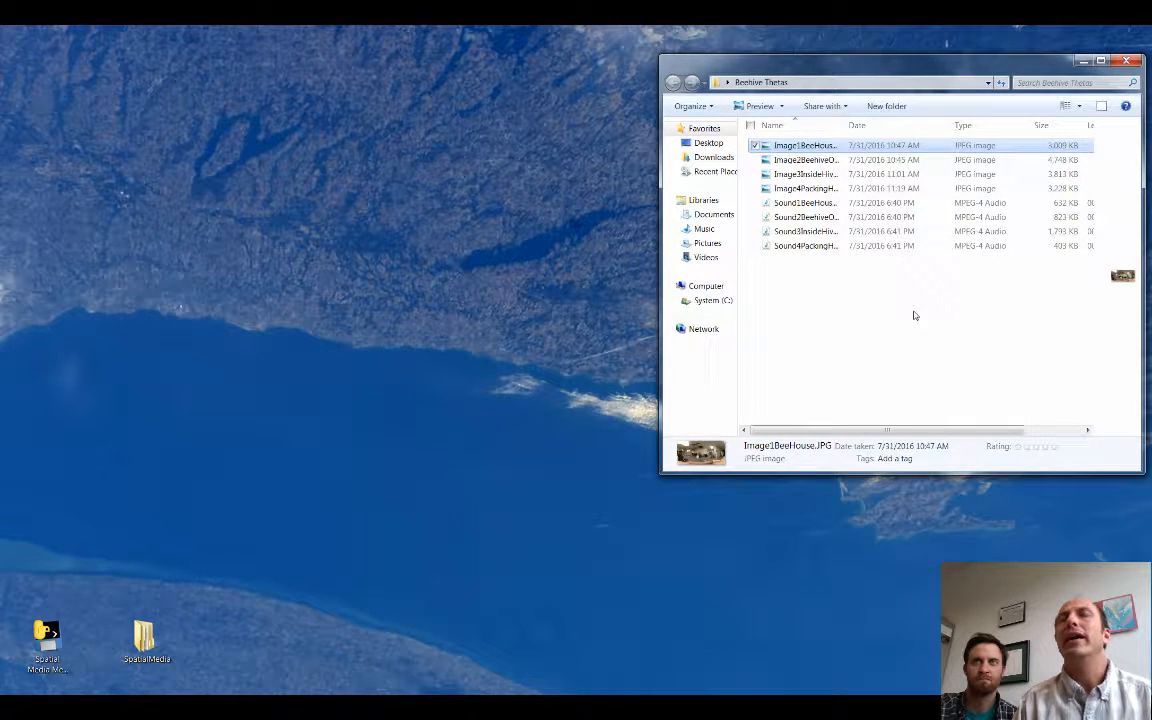
pyautogui.rightClick(796, 148)
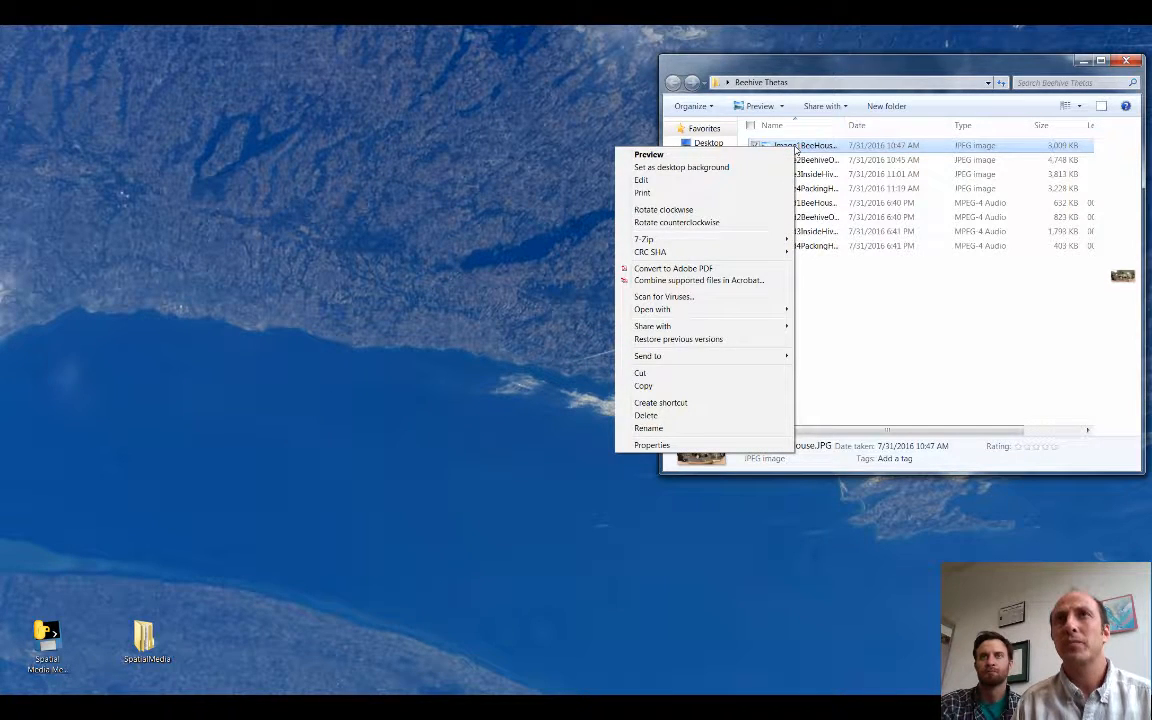
pyautogui.moveTo(692, 316)
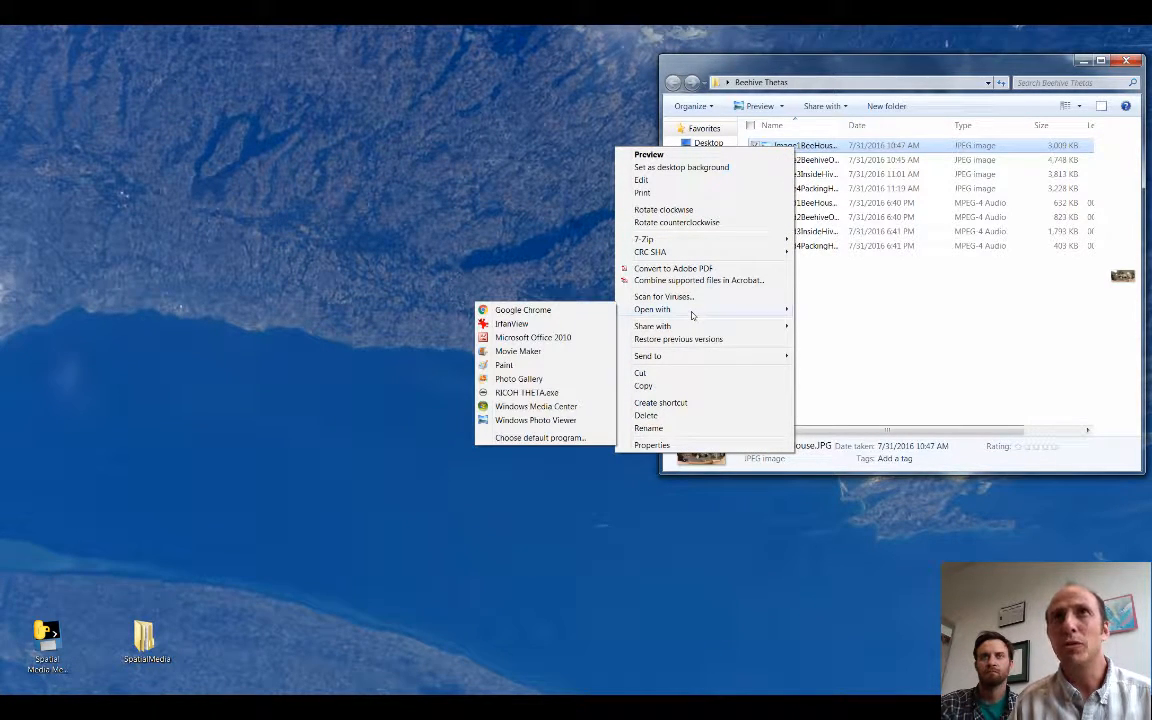
pyautogui.click(505, 365)
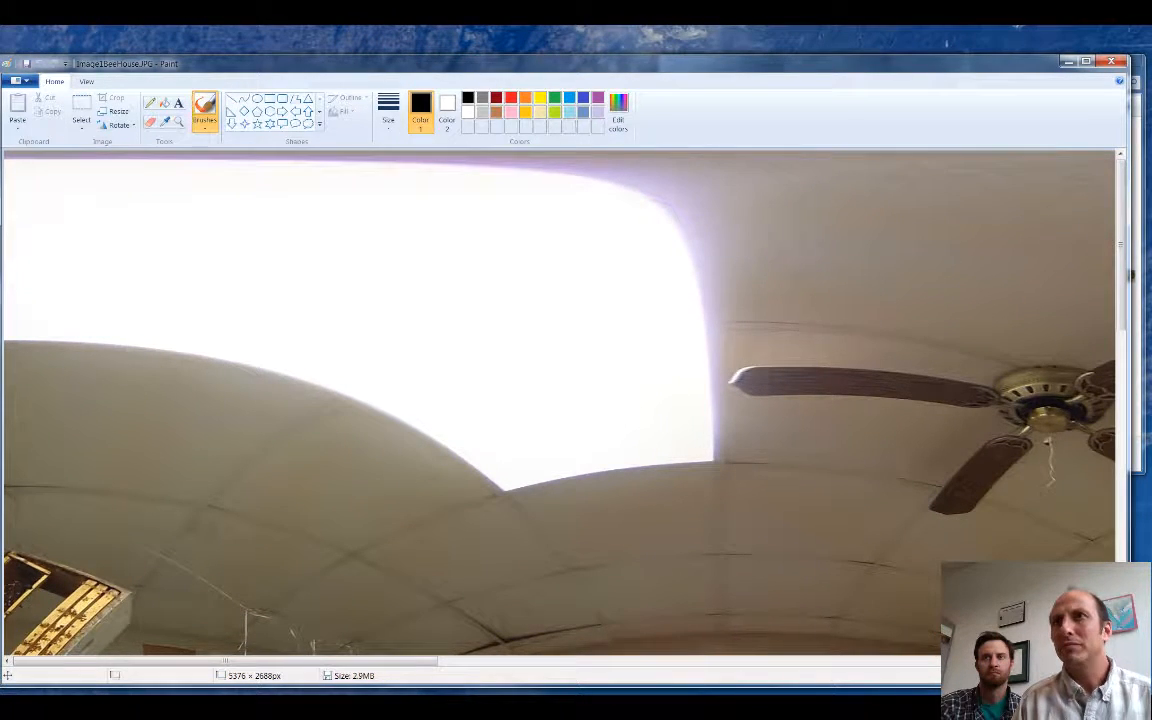
pyautogui.click(1037, 676)
pyautogui.click(1037, 676)
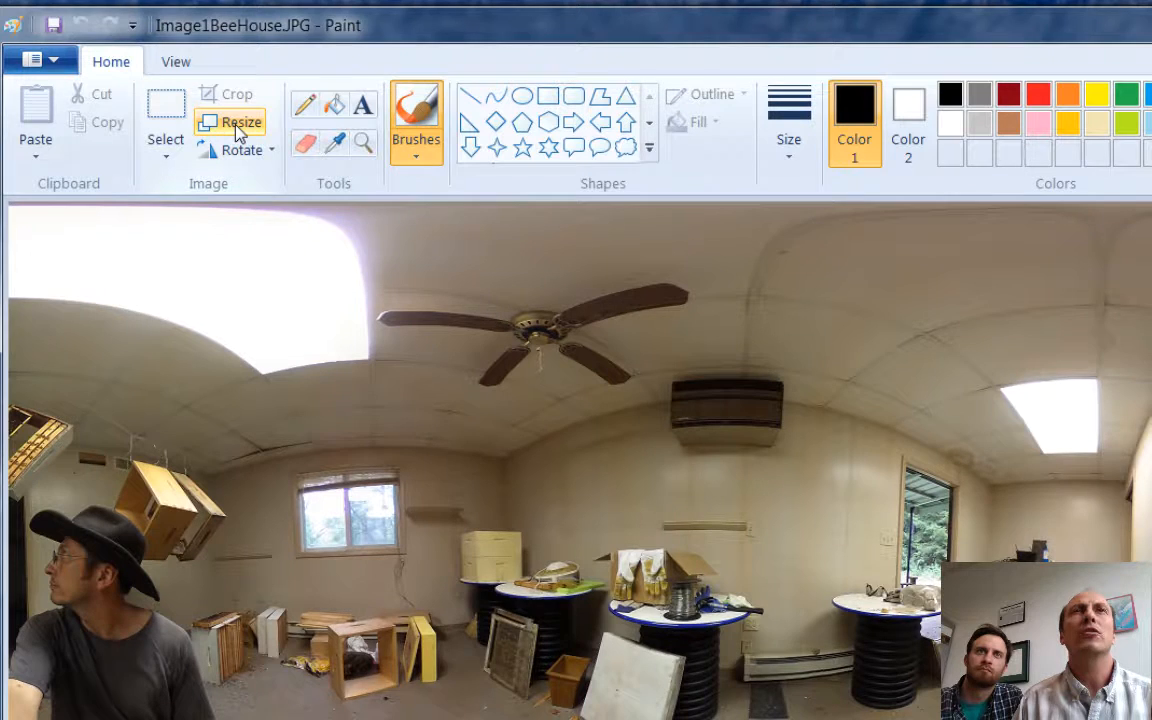
# Step: Stretch the image vertically to 112 percent with the aspect ratio unlocked and horizontal at 100, and save and close the file
pyautogui.click(240, 124)
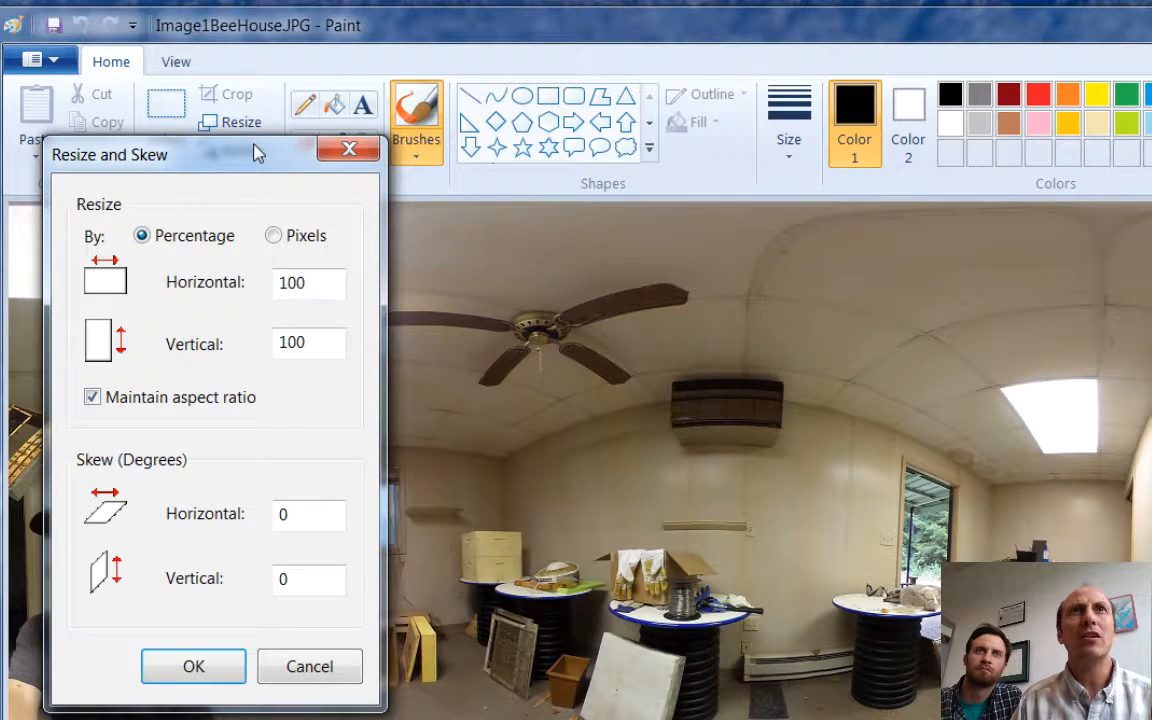
pyautogui.click(273, 236)
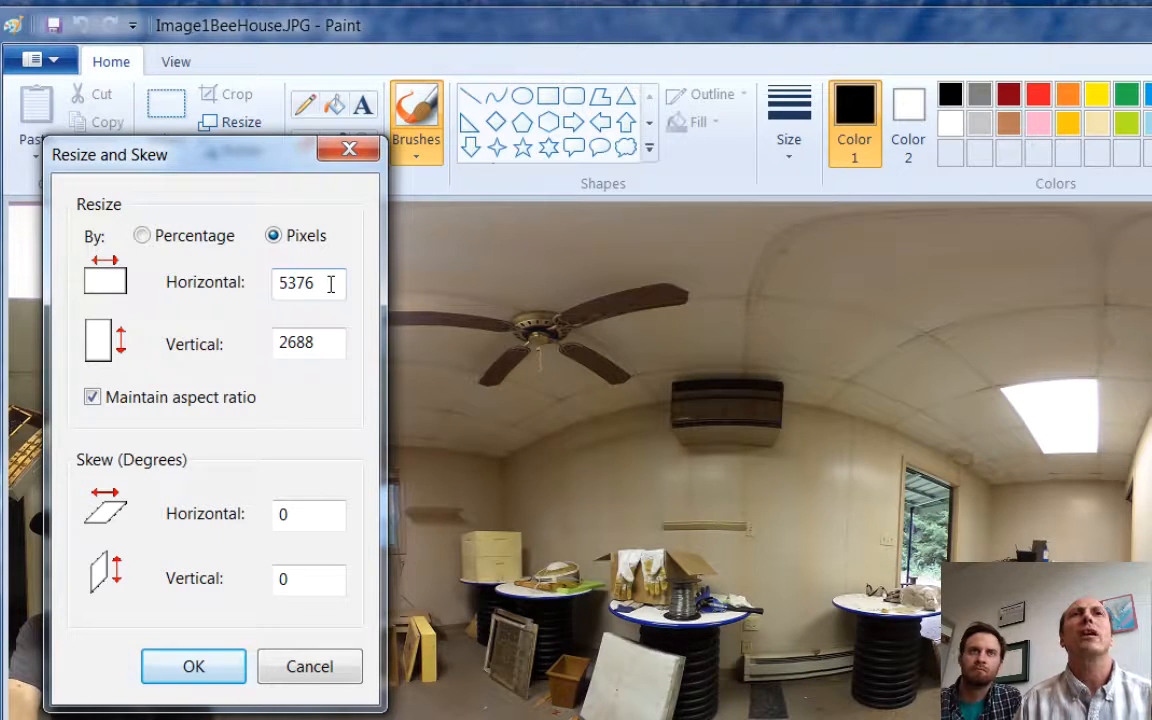
pyautogui.click(142, 236)
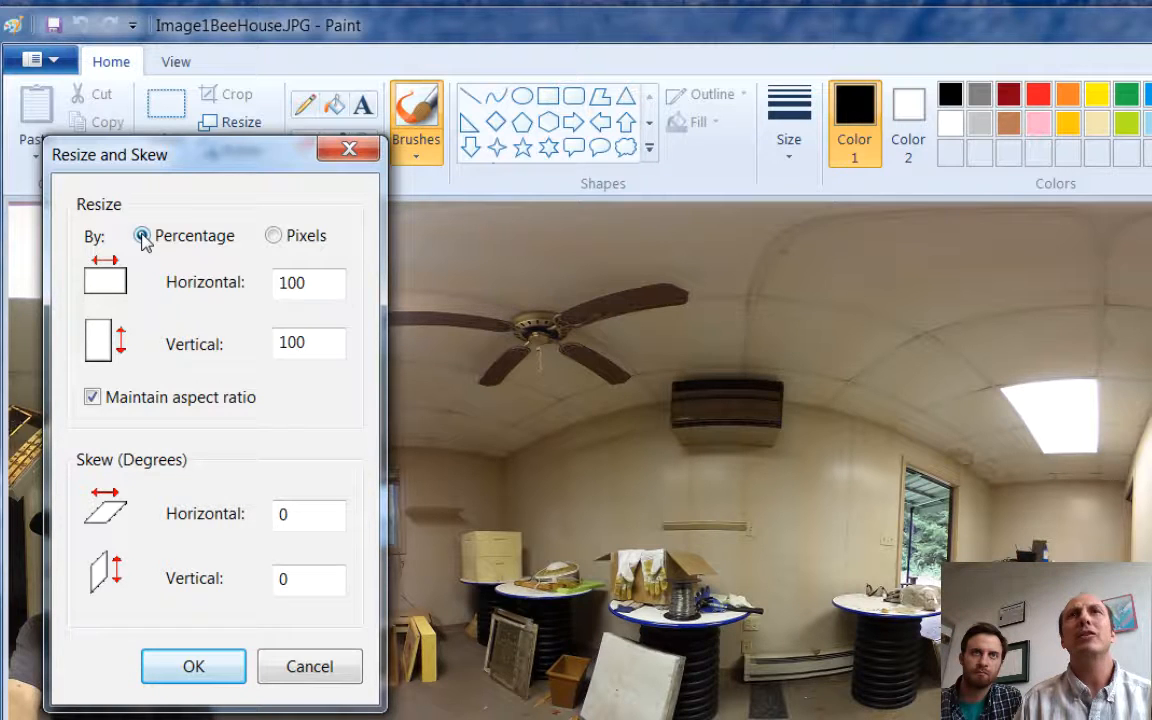
pyautogui.click(93, 398)
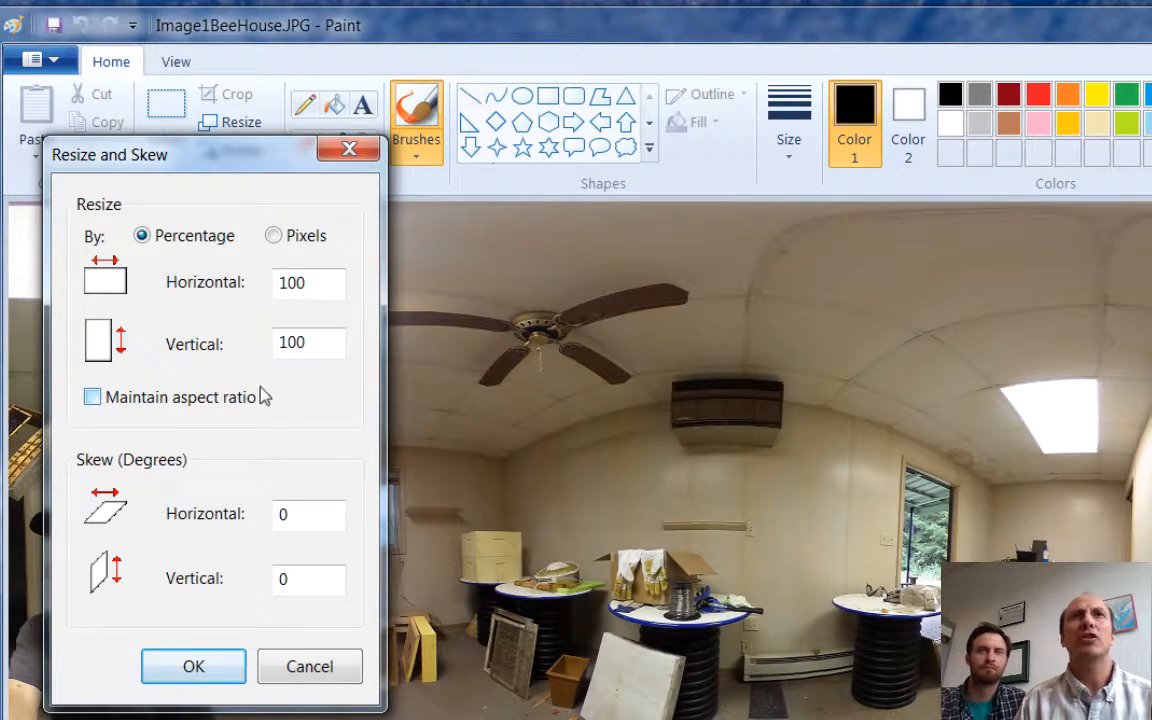
pyautogui.moveTo(310, 343); pyautogui.dragTo(276, 344)
pyautogui.write('112')
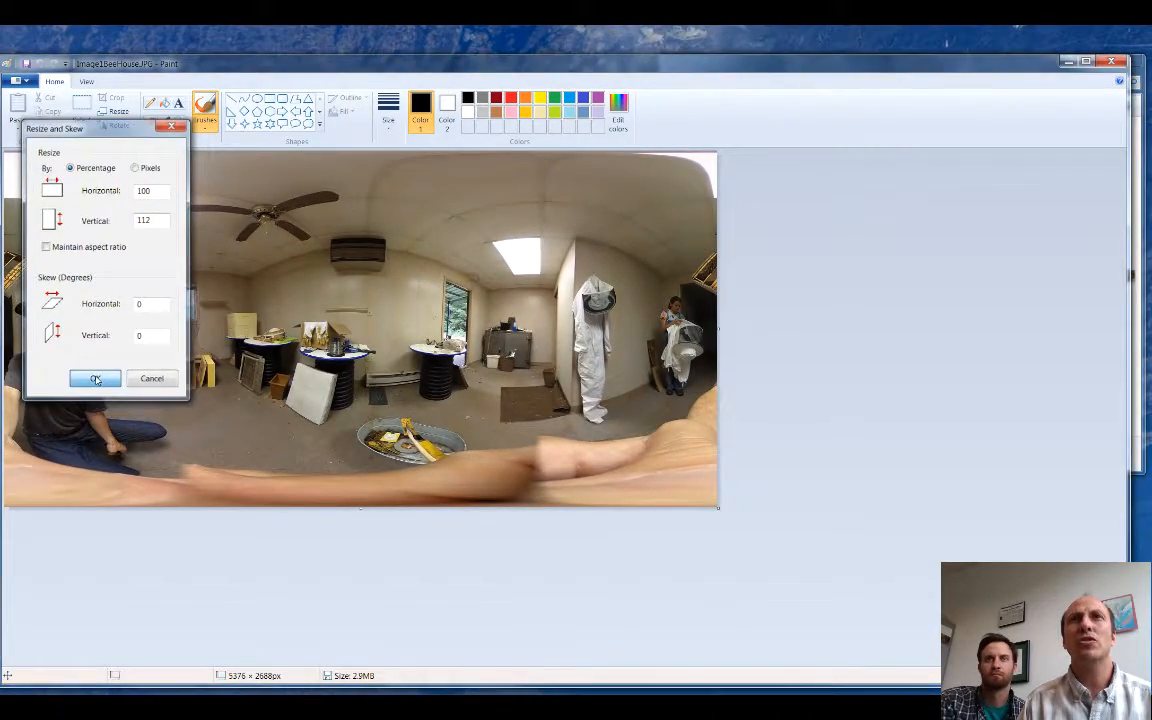
pyautogui.click(95, 380)
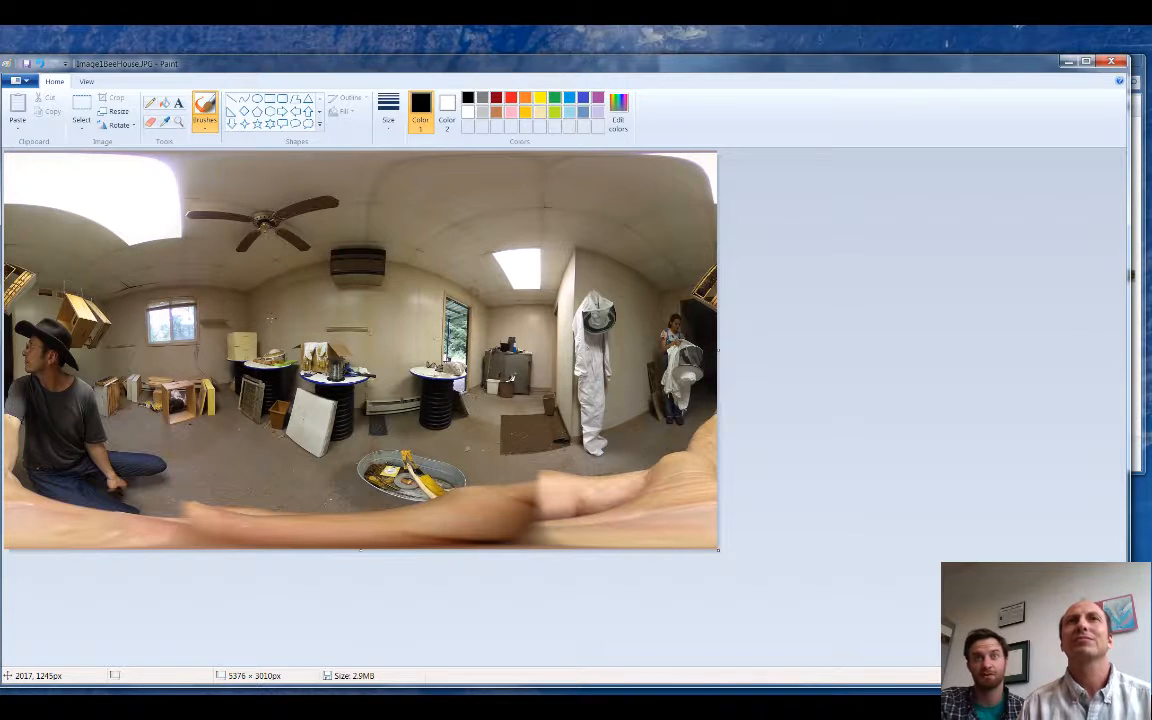
pyautogui.click(26, 63)
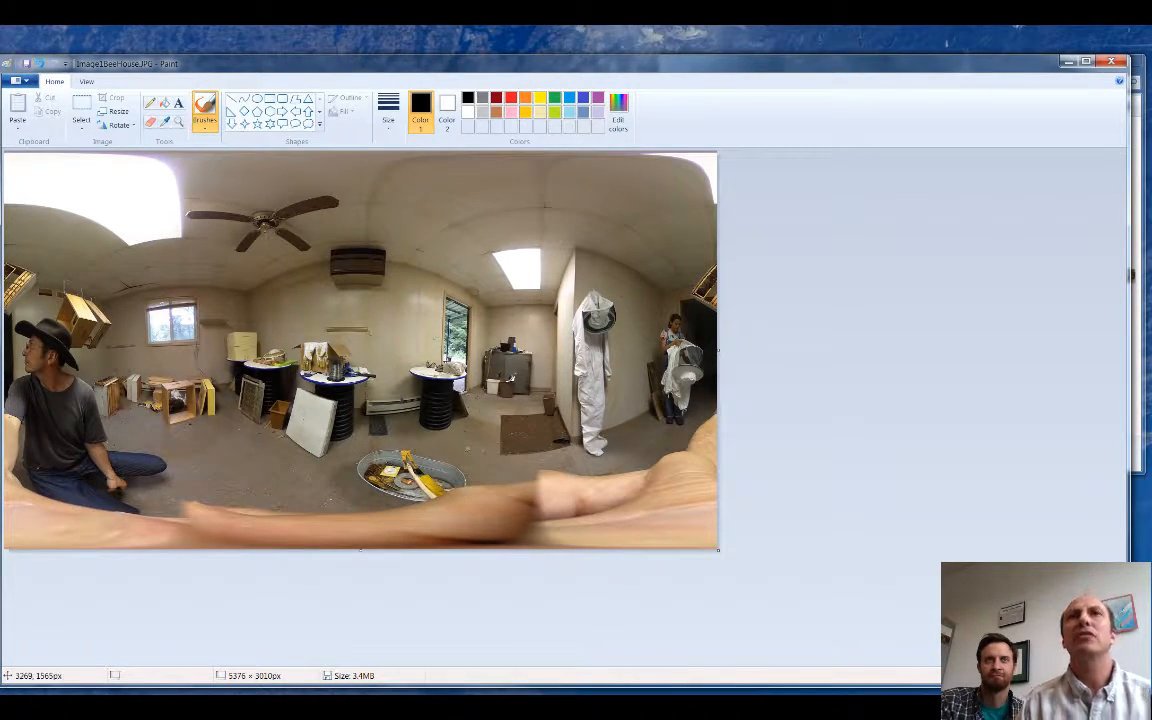
pyautogui.click(1108, 62)
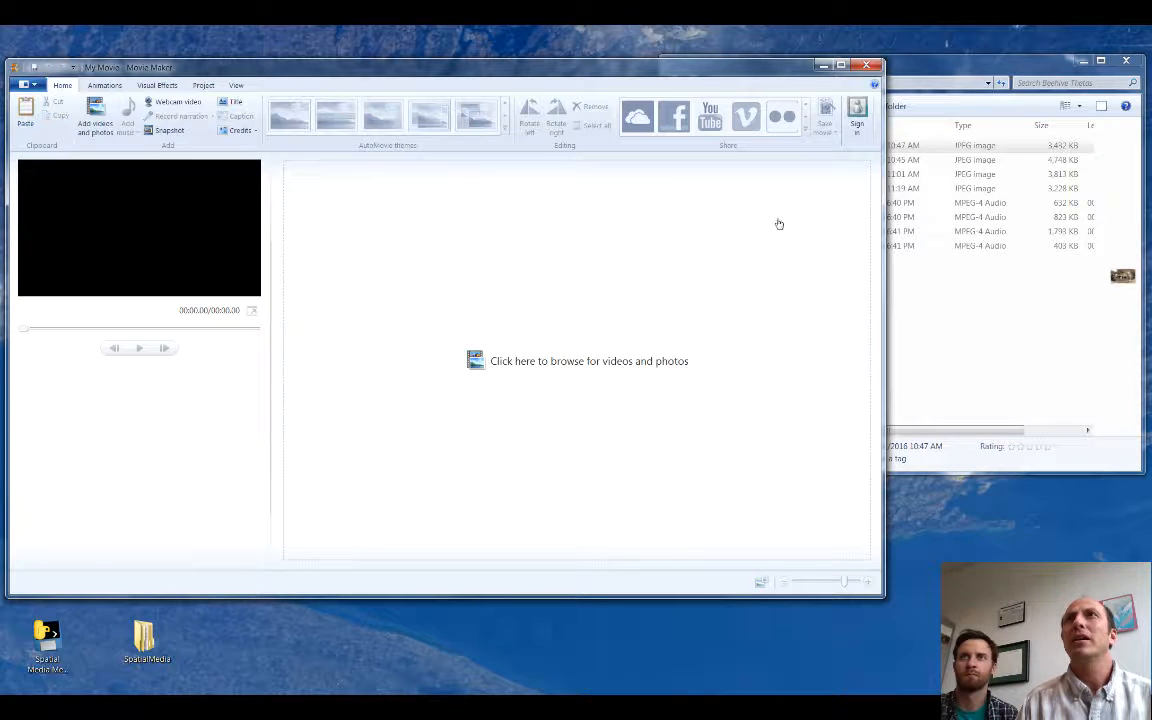
# Step: Add Image1BeeHouse.JPG from the Beehive Thetas folder to the Movie Maker project and set its duration to 240 seconds
pyautogui.click(922, 70)
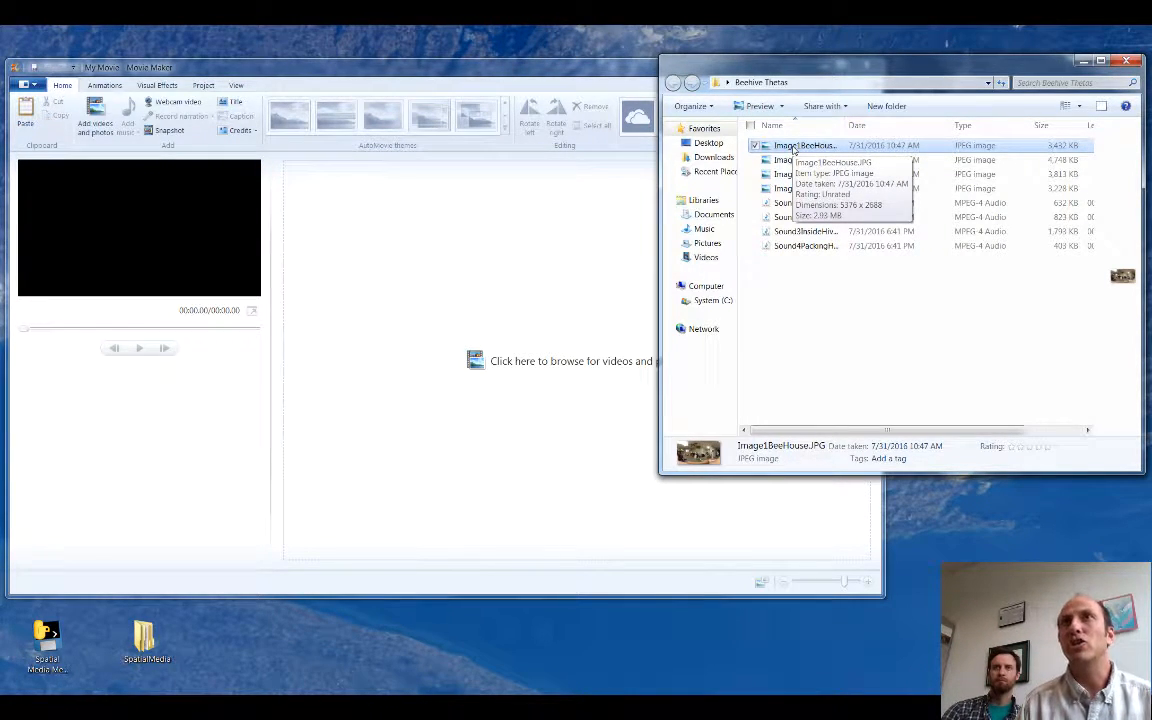
pyautogui.moveTo(793, 148); pyautogui.dragTo(478, 258)
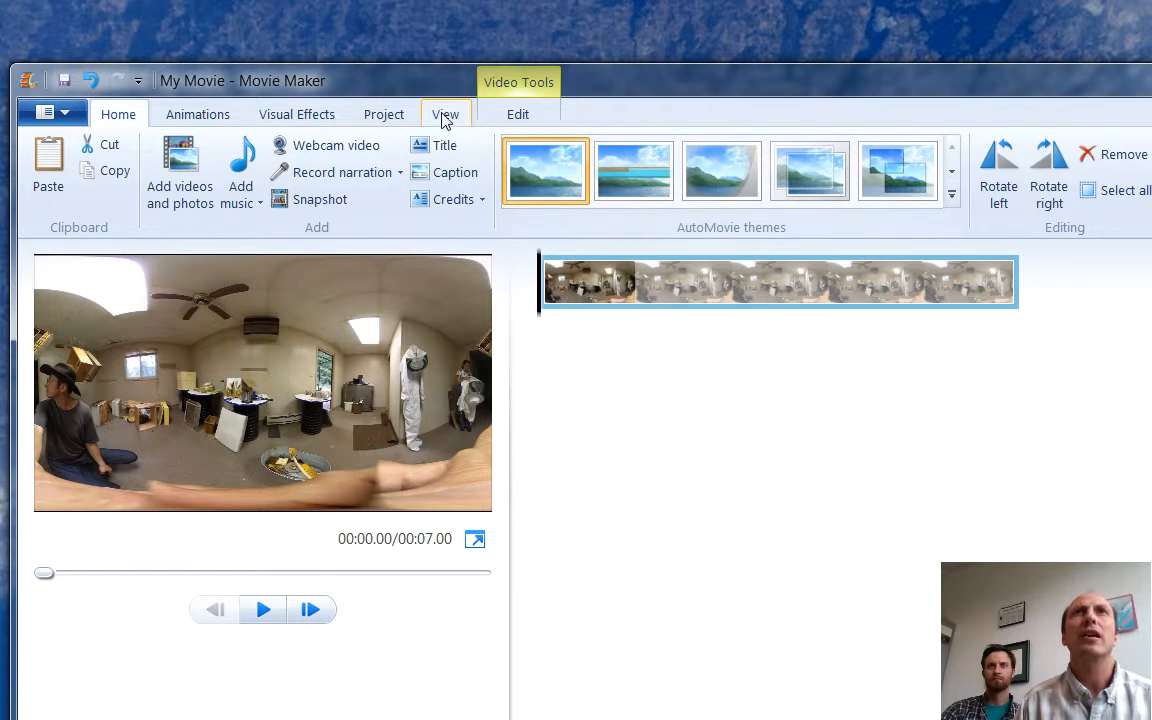
pyautogui.click(514, 118)
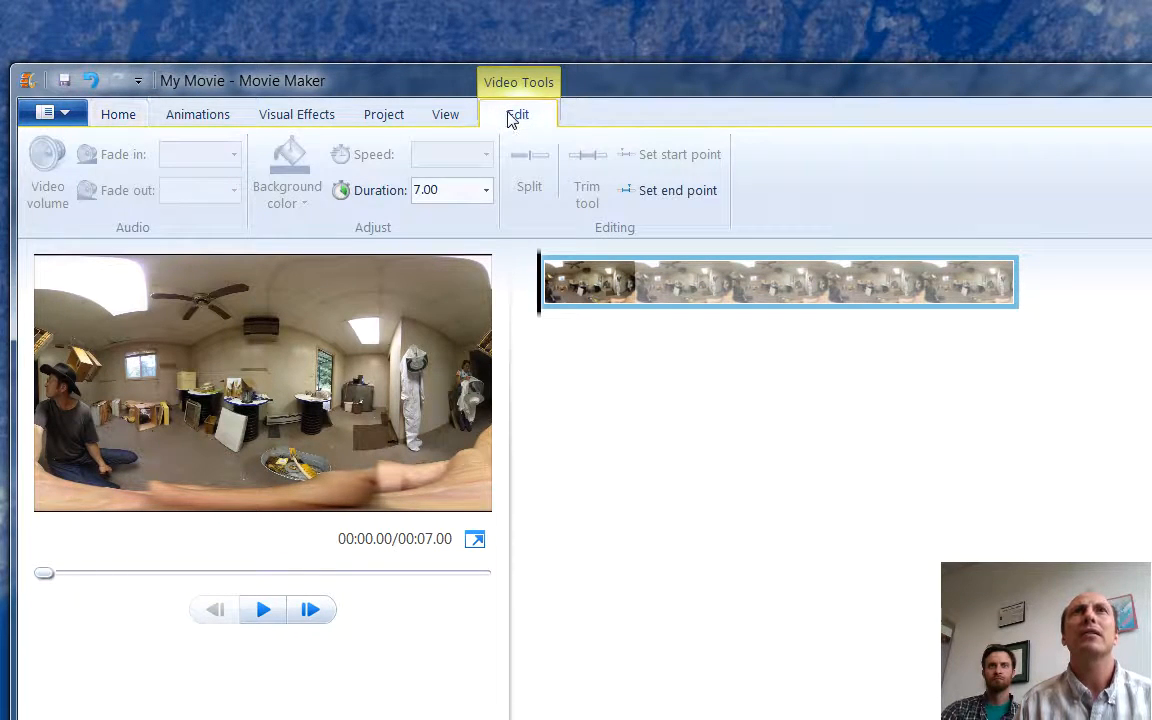
pyautogui.click(430, 195)
pyautogui.click(431, 194)
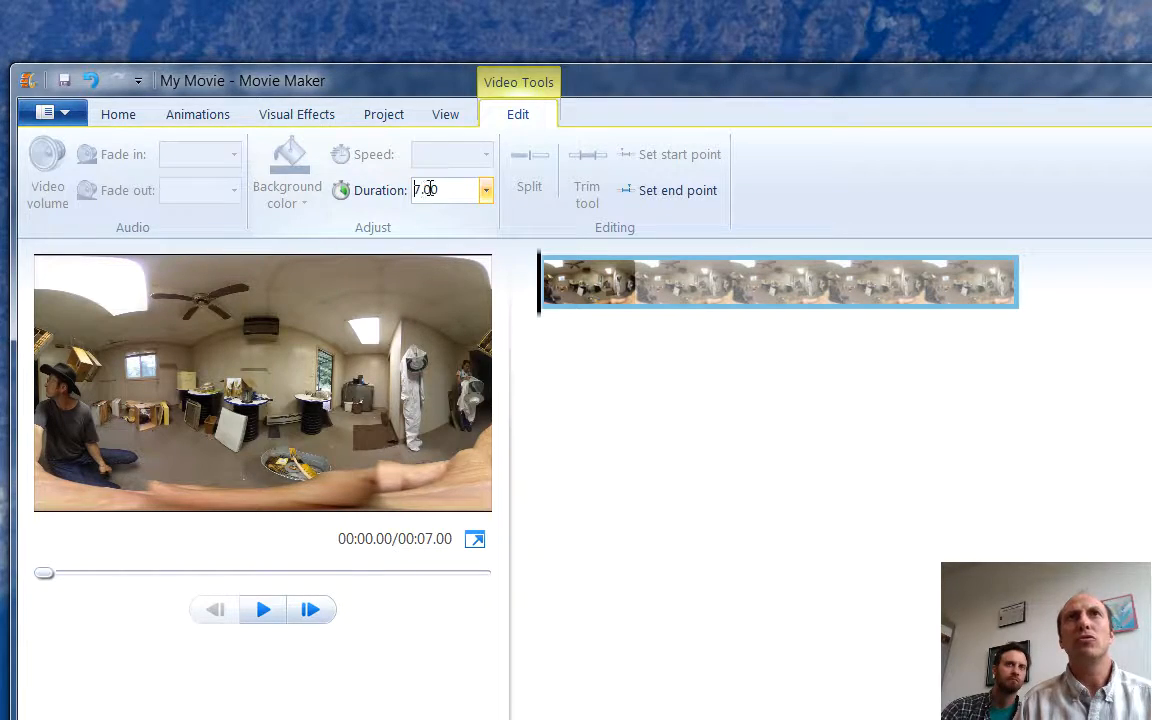
pyautogui.moveTo(440, 189); pyautogui.dragTo(413, 191)
pyautogui.write('240')
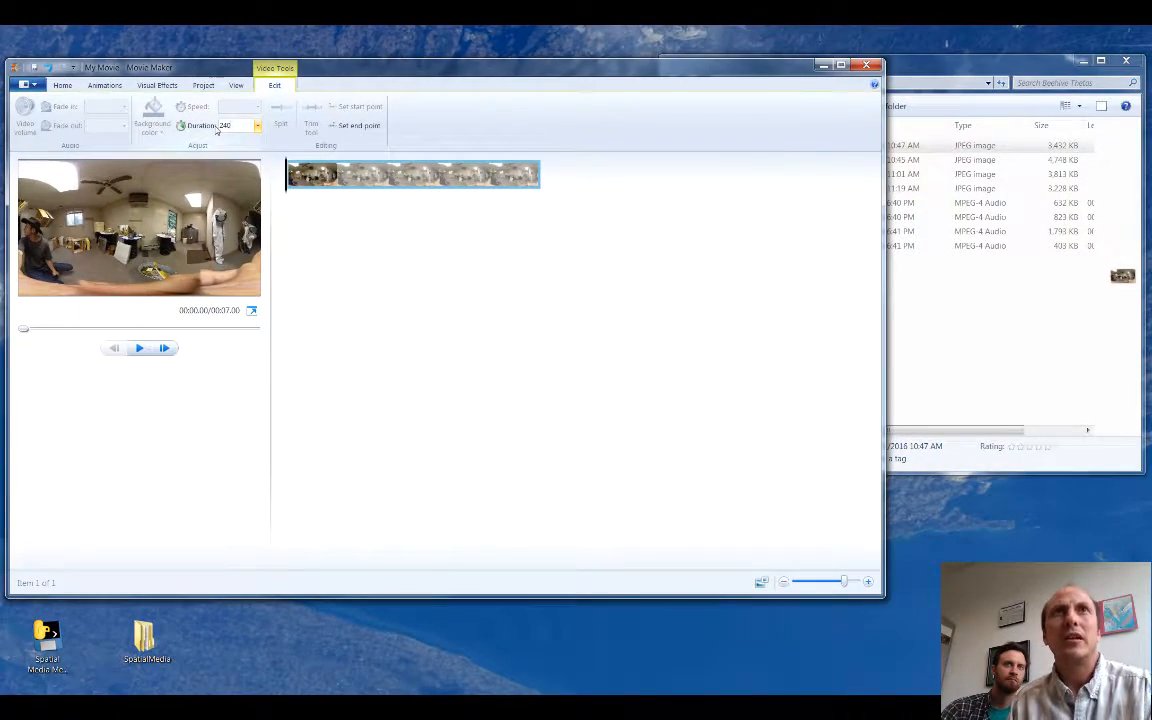
pyautogui.press('Return')
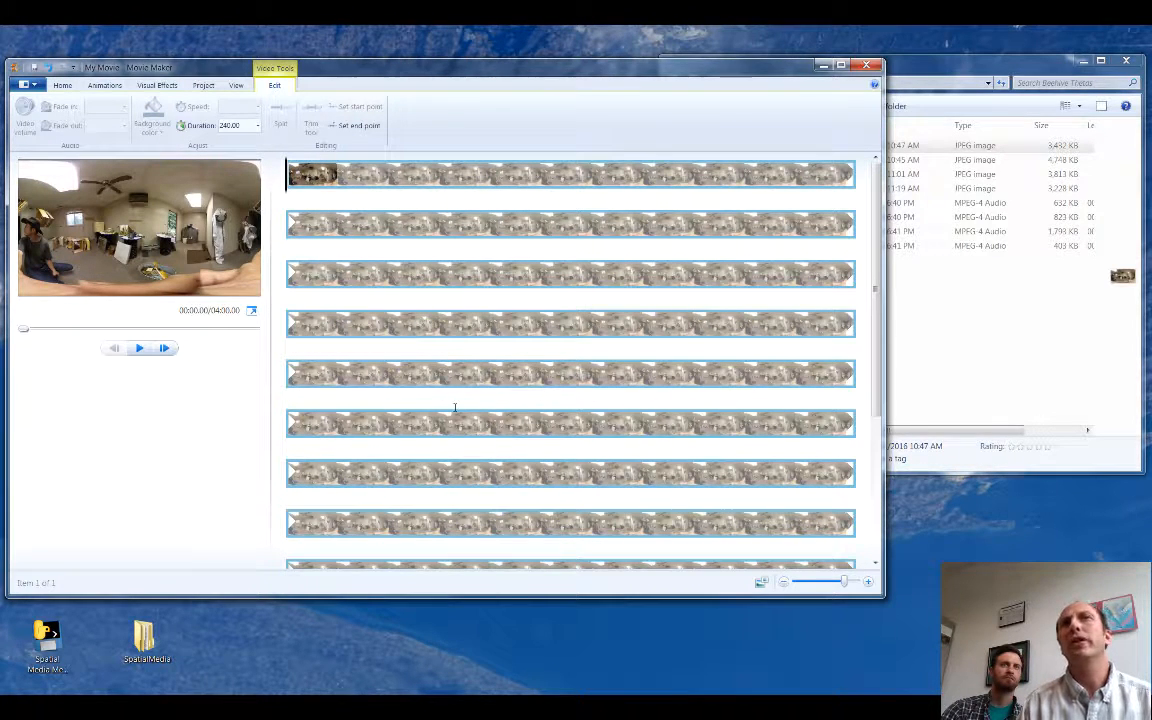
# Step: Add Sound1BeeHouse.m4a from the Beehive Thetas folder under the photo and align its start with the beginning of the movie
pyautogui.click(948, 66)
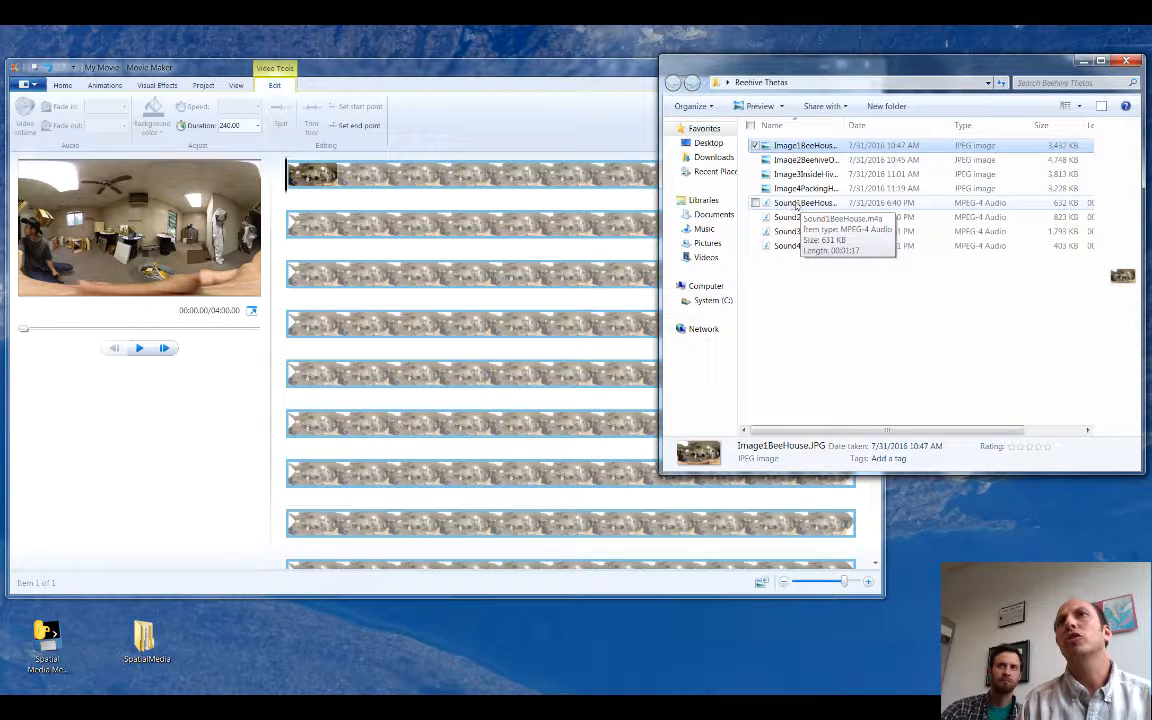
pyautogui.moveTo(801, 206); pyautogui.dragTo(324, 197)
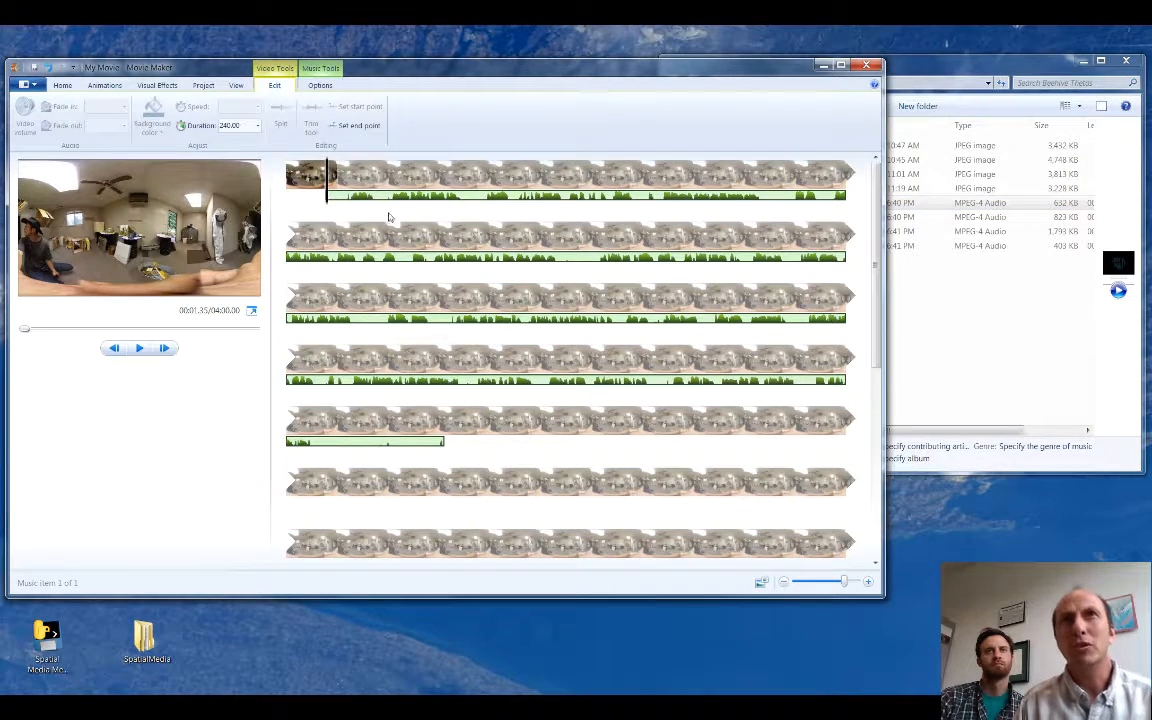
pyautogui.moveTo(339, 197); pyautogui.dragTo(290, 198)
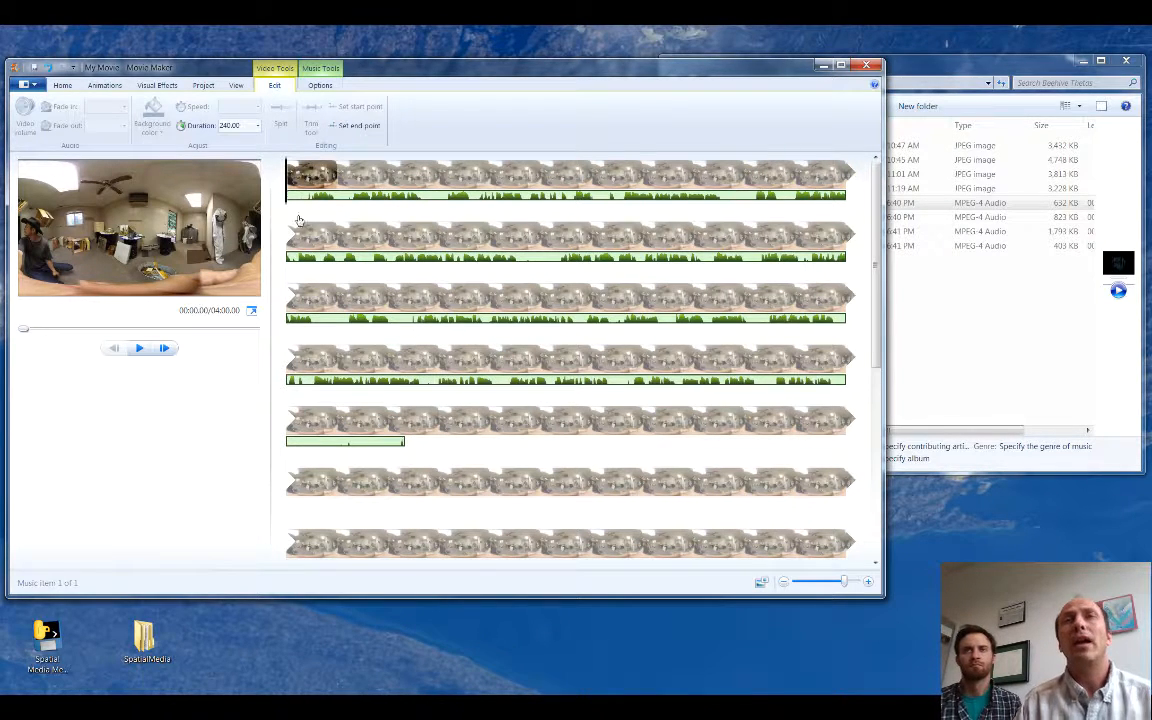
# Step: Set the bee house photo's end point at 01:17.74, where the sound clip ends, and briefly play the movie from its start
pyautogui.click(389, 423)
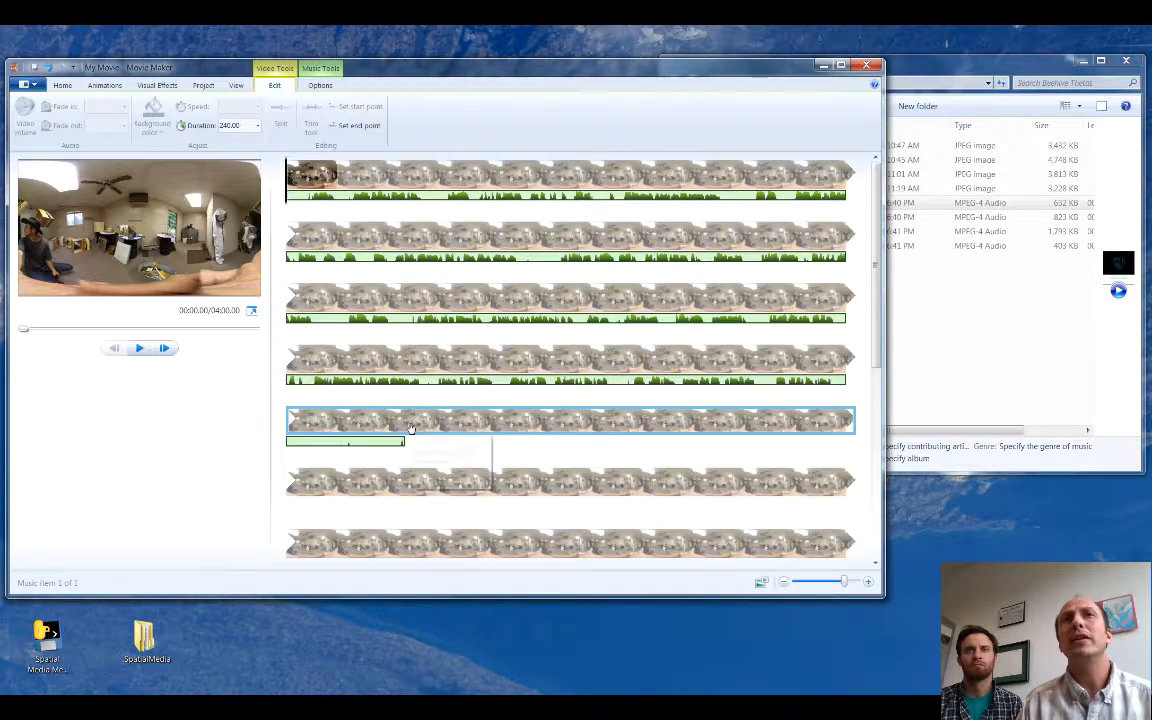
pyautogui.click(380, 416)
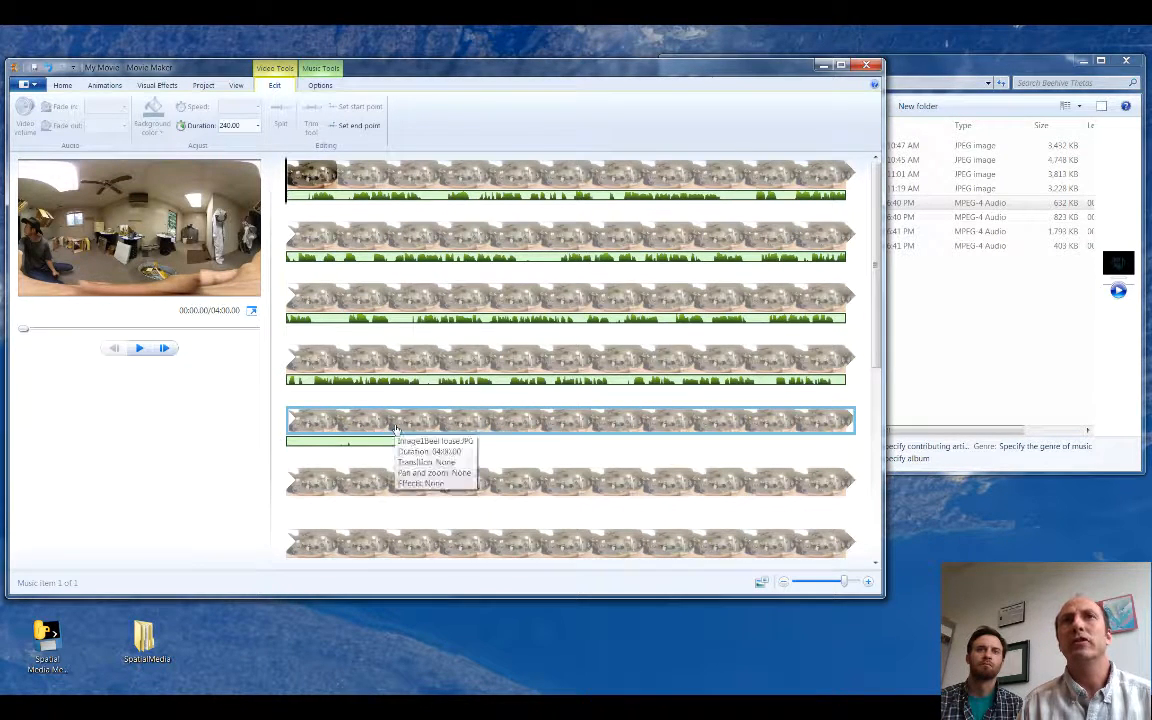
pyautogui.click(340, 441)
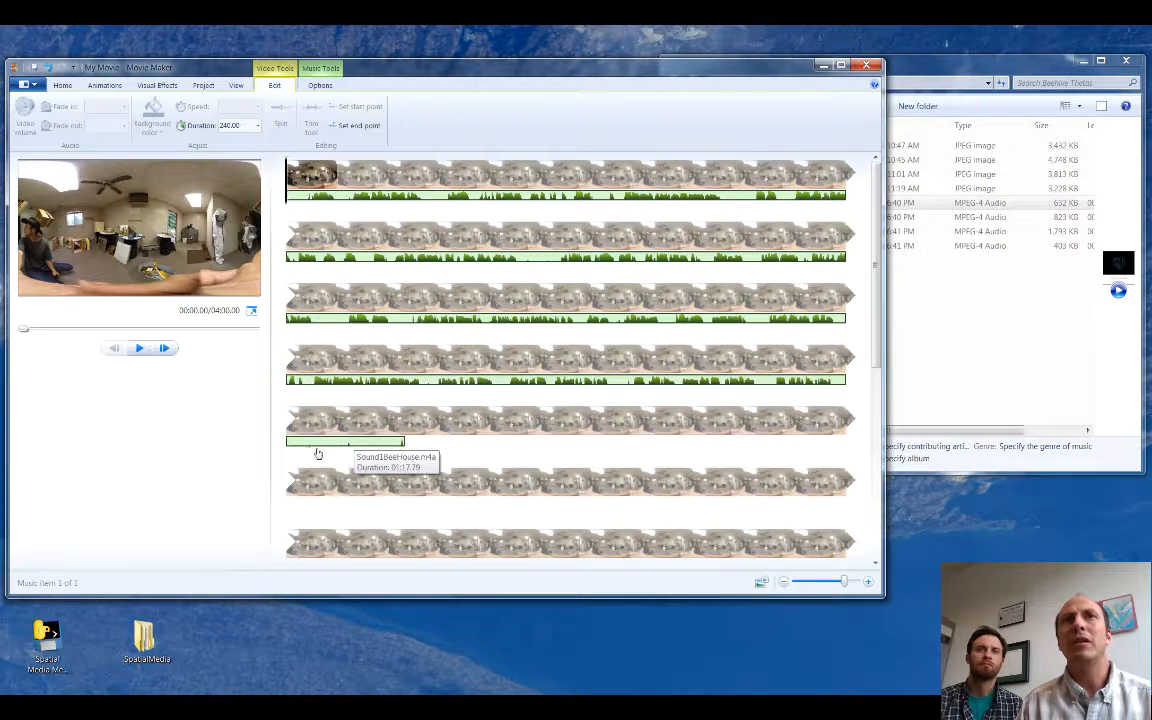
pyautogui.click(389, 421)
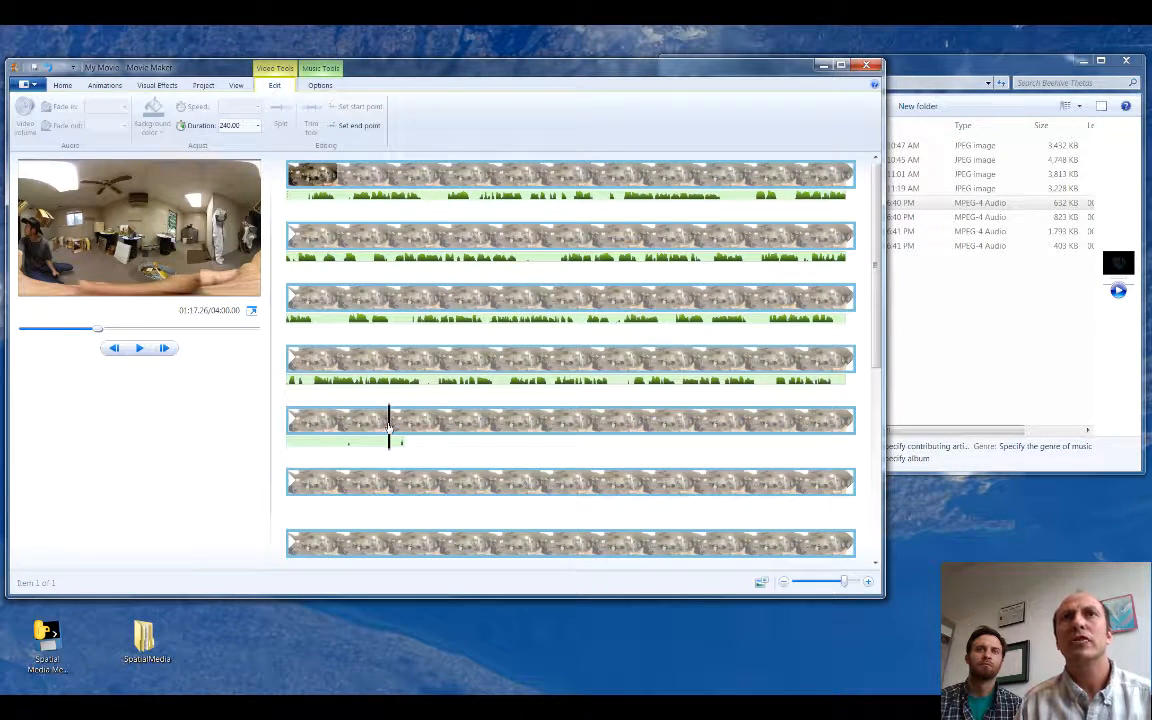
pyautogui.moveTo(389, 425); pyautogui.dragTo(405, 425)
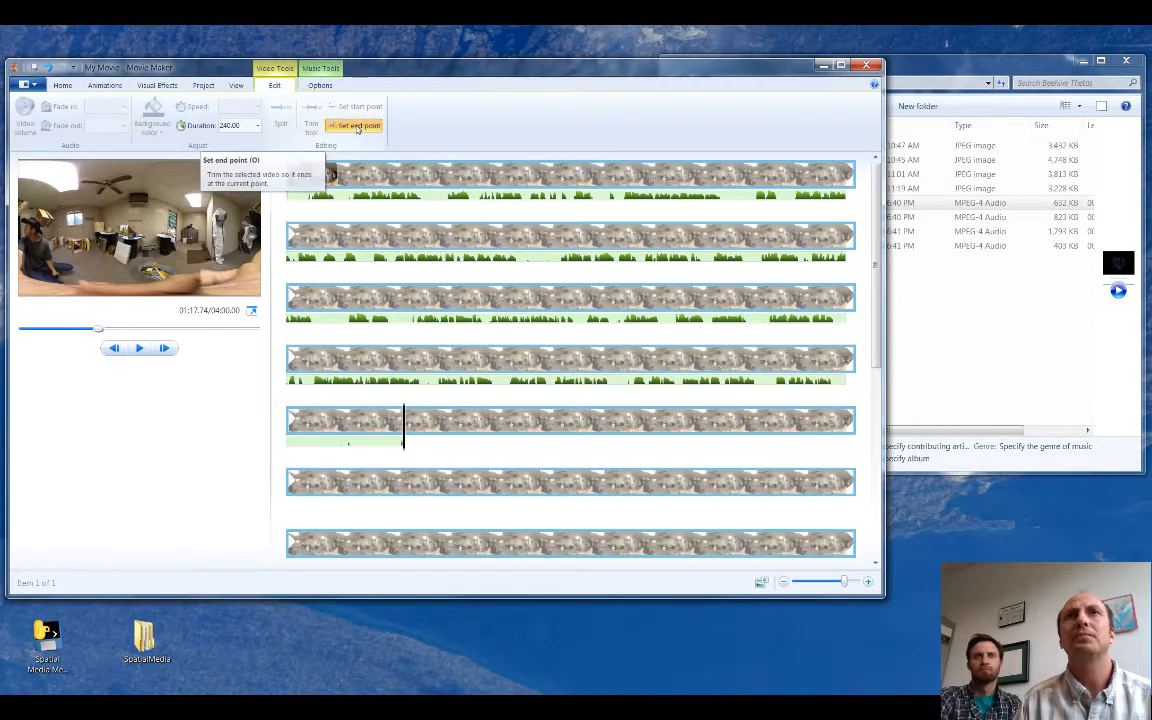
pyautogui.click(357, 127)
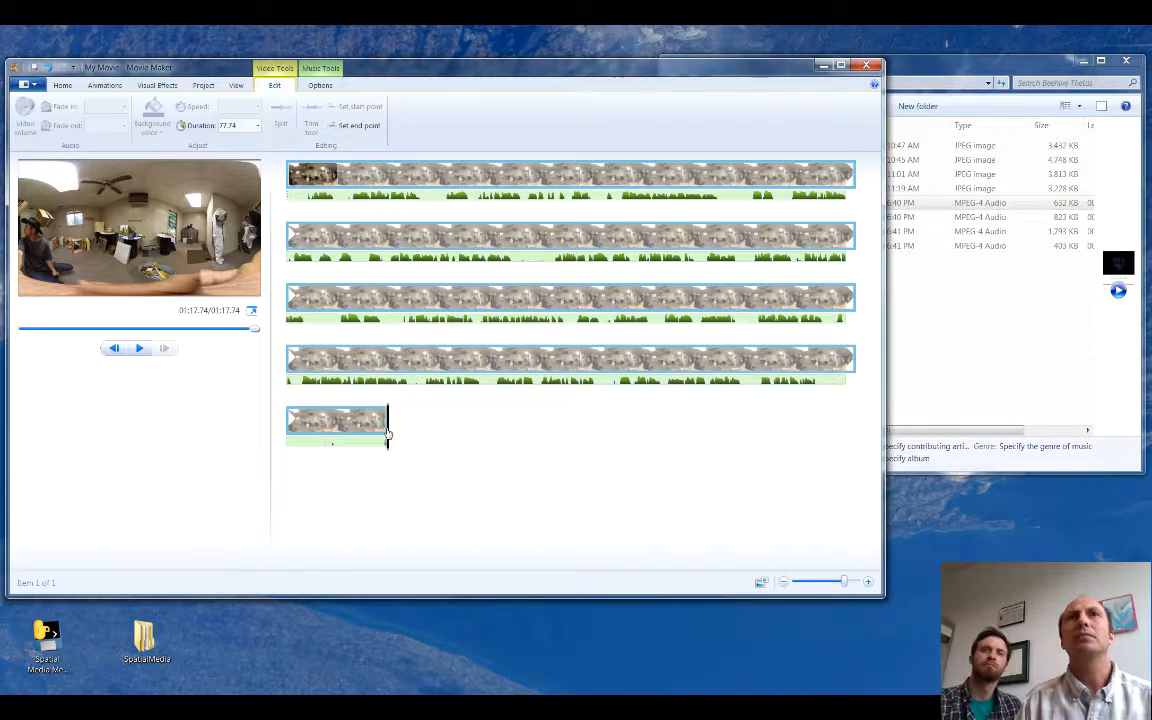
pyautogui.press('Home')
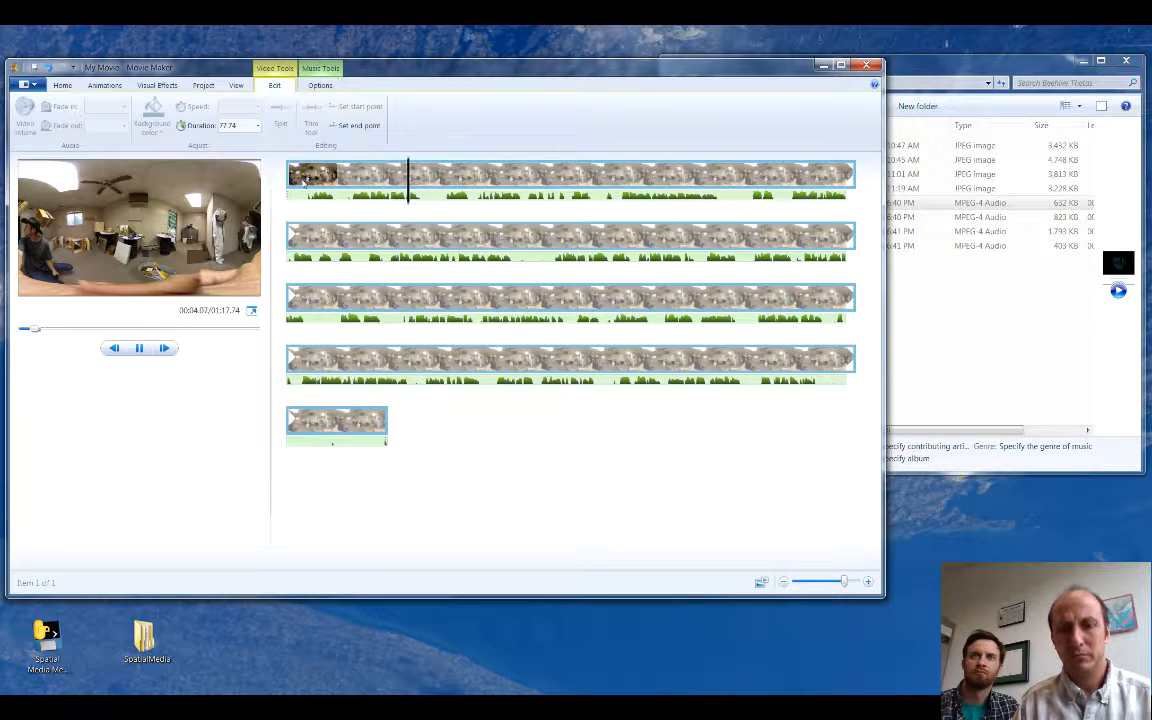
pyautogui.press('space')
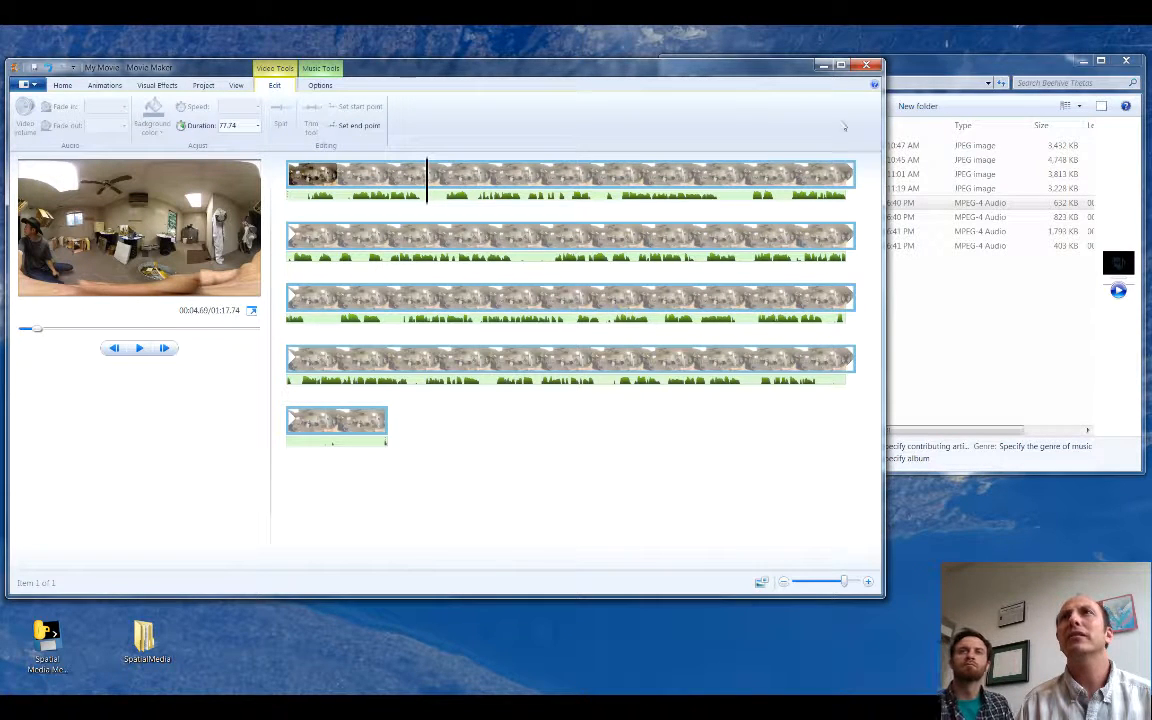
# Step: Add the second photo, Image2Beehive, after the bee house photo and set its duration to 240 seconds
pyautogui.click(900, 72)
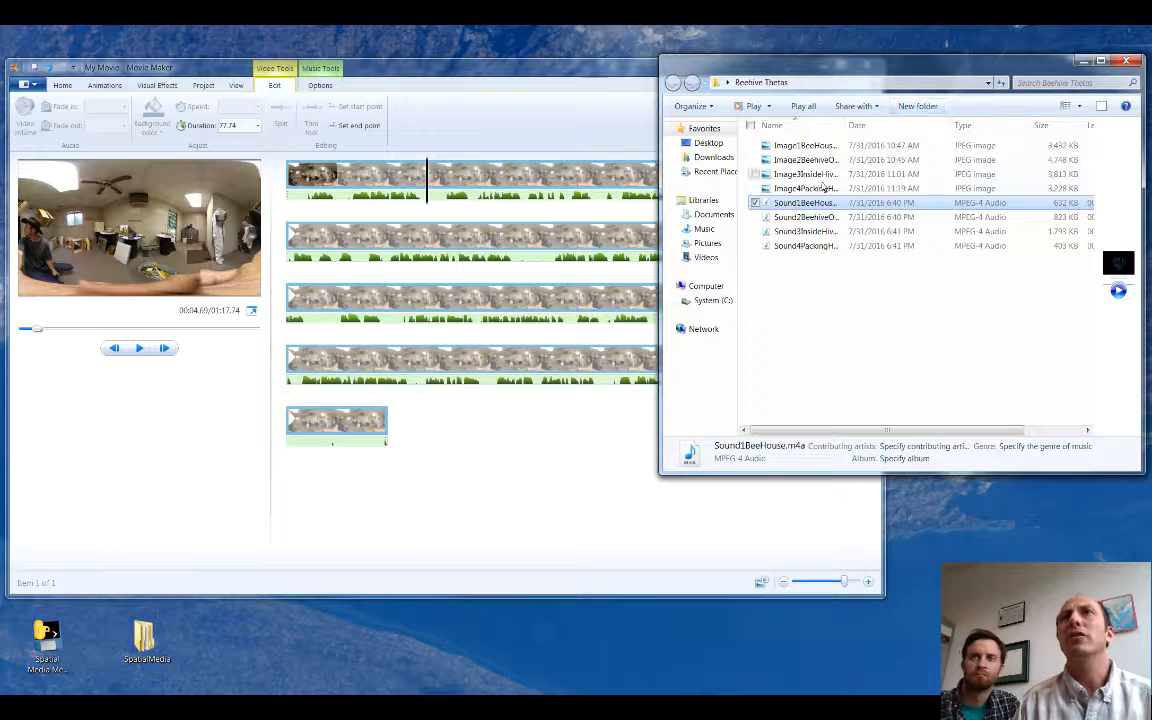
pyautogui.moveTo(797, 162); pyautogui.dragTo(428, 423)
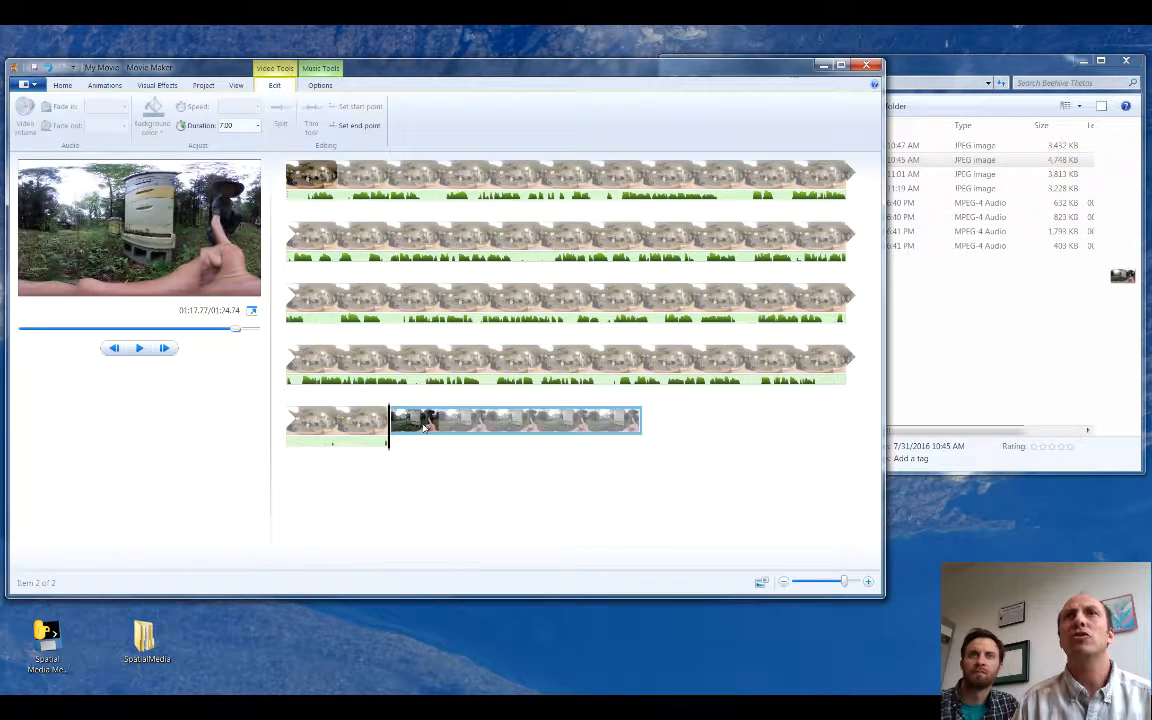
pyautogui.click(240, 127)
pyautogui.write('20')
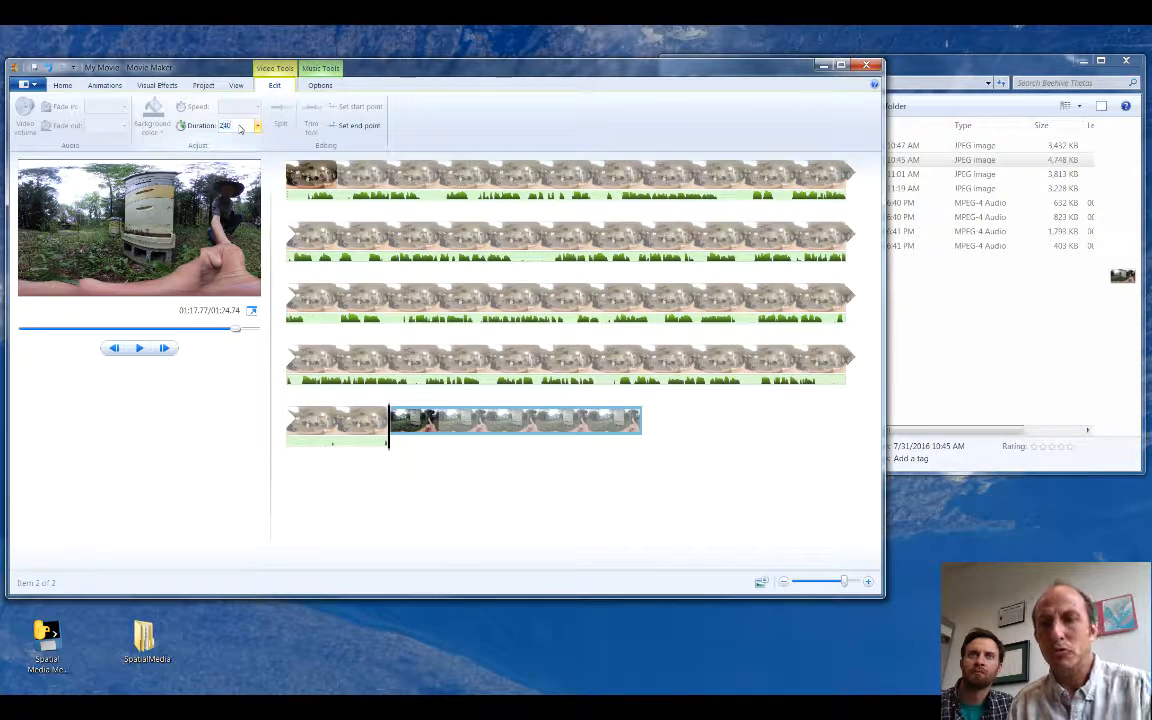
pyautogui.press('Return')
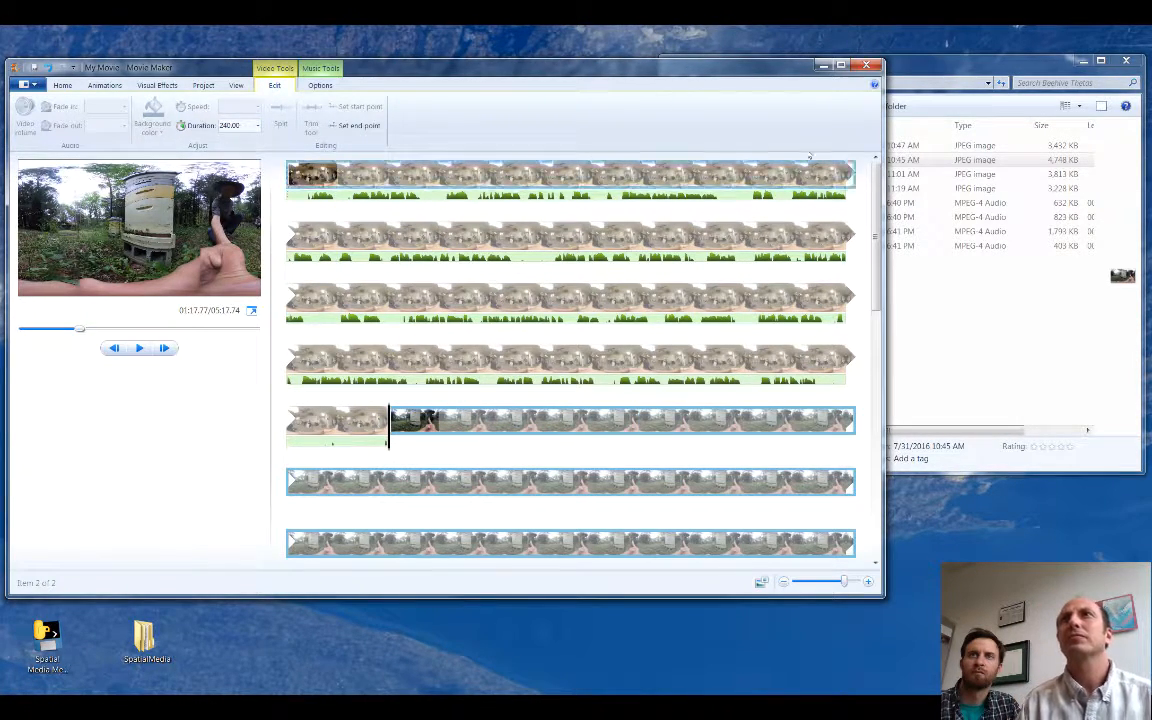
# Step: Add the Sound2Beehive clip from the Beehive Thetas folder under the second photo and set the photo's end point at 02:59.83, where the sound ends
pyautogui.click(892, 78)
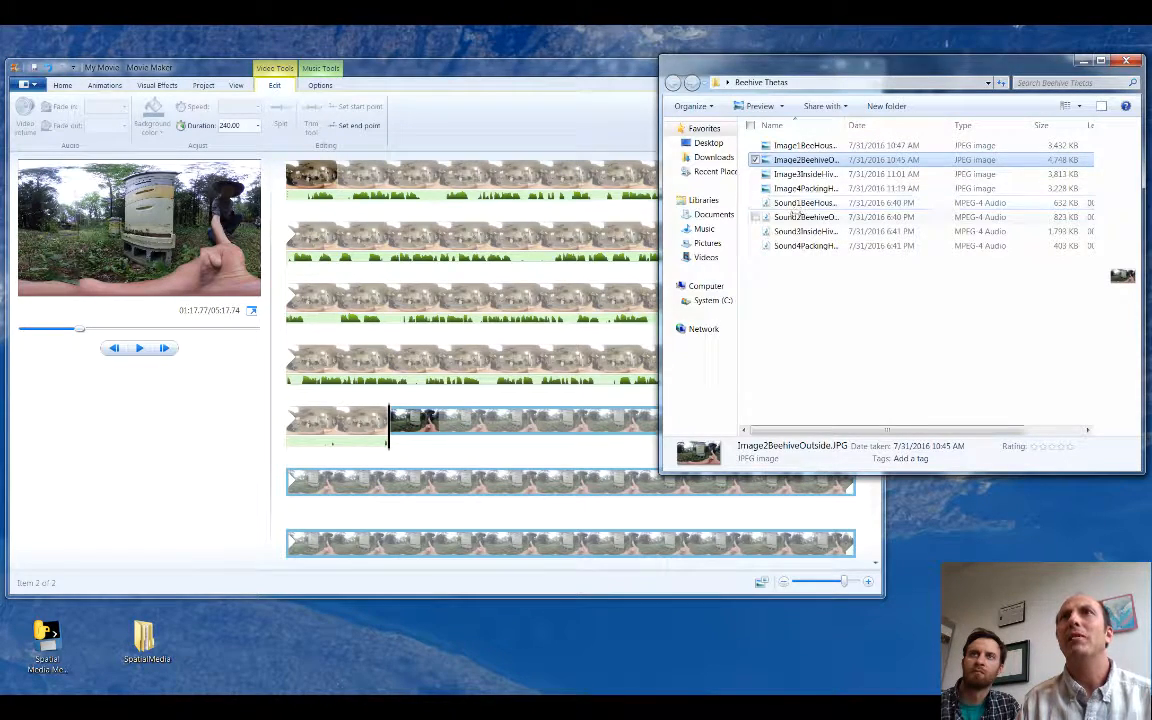
pyautogui.moveTo(790, 216)
pyautogui.mouseDown()
pyautogui.moveTo(435, 431)
pyautogui.moveTo(391, 440)
pyautogui.mouseUp()
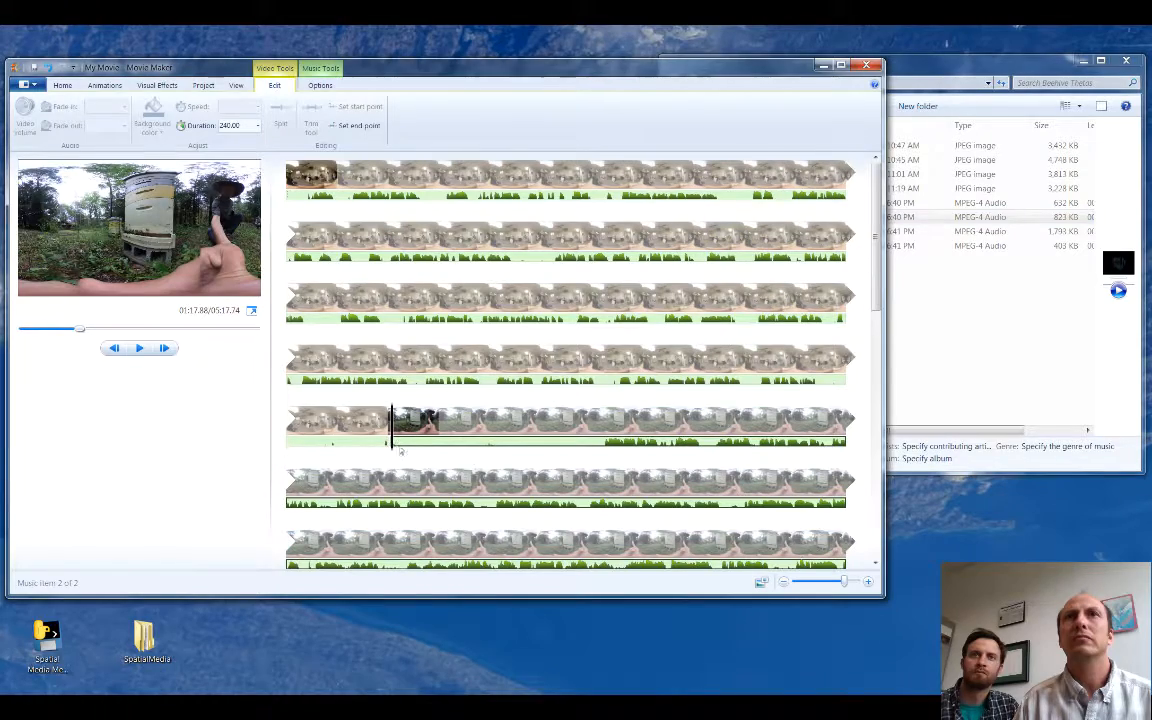
pyautogui.moveTo(881, 320); pyautogui.dragTo(874, 436)
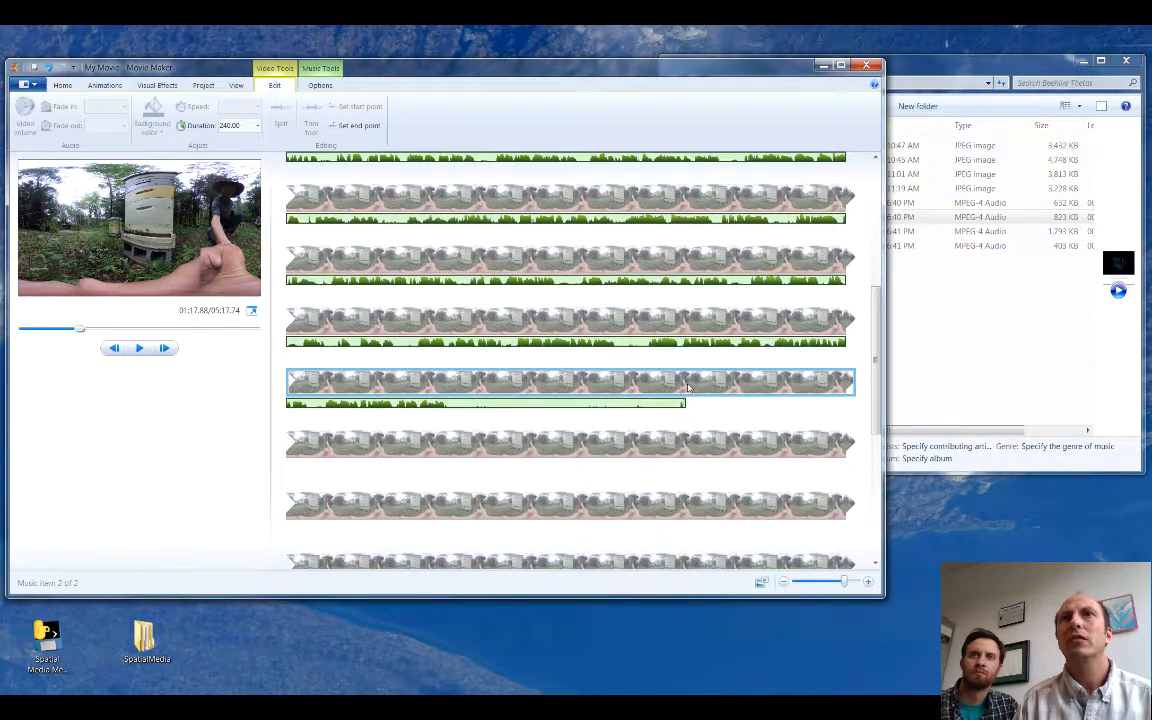
pyautogui.click(645, 386)
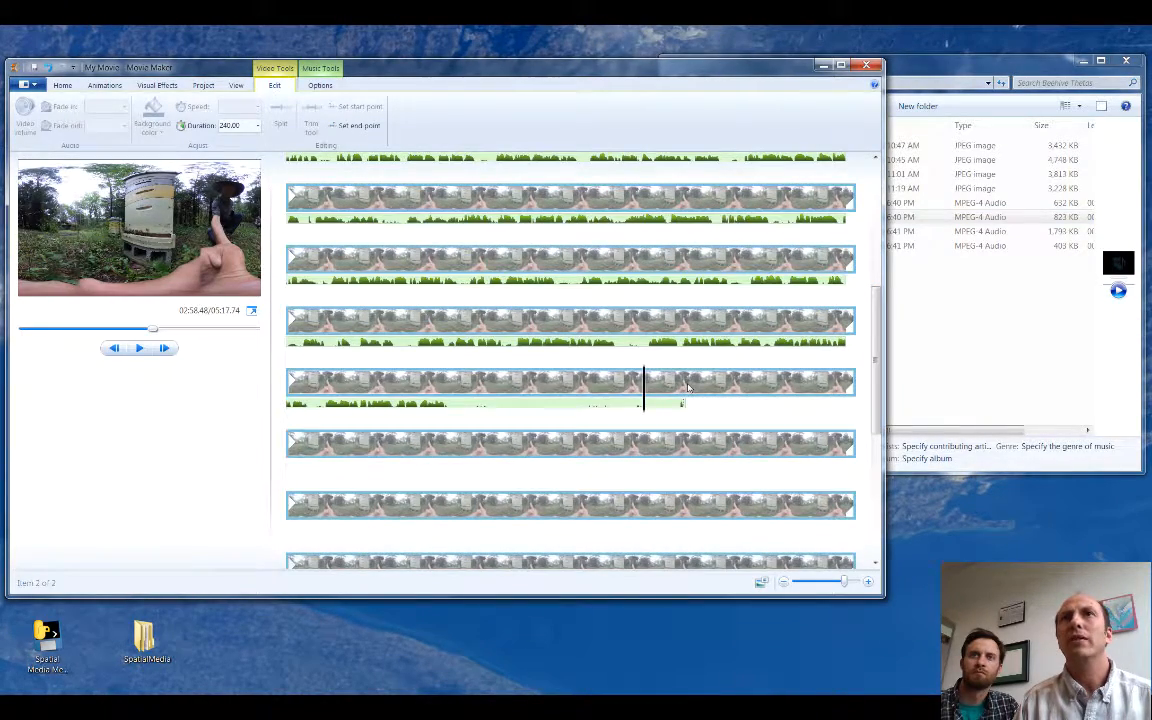
pyautogui.click(684, 389)
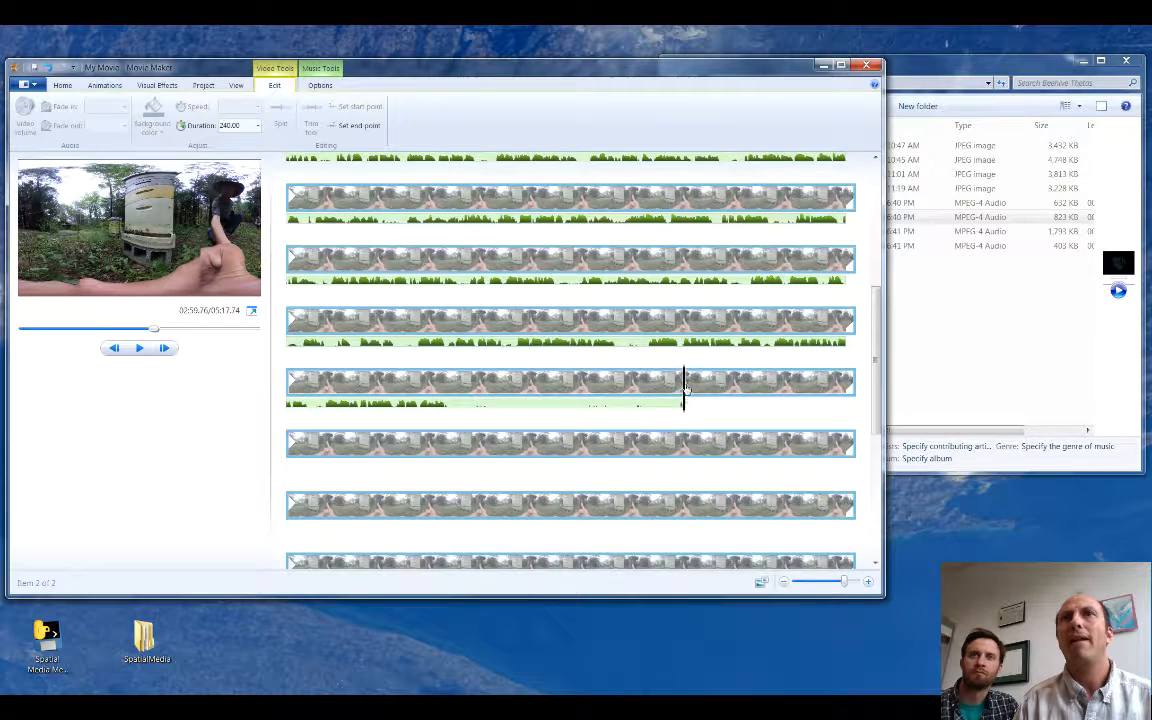
pyautogui.click(355, 125)
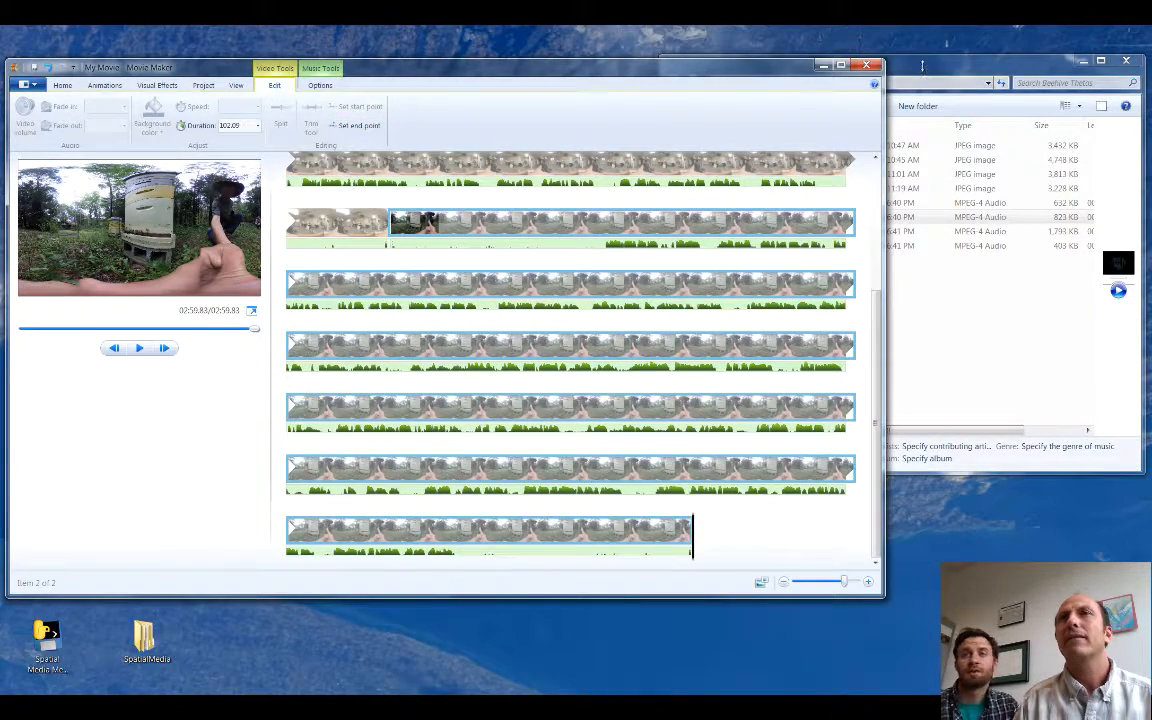
# Step: Add Image3InsideHiveBox.JPG from the Beehive Thetas folder after the second photo and set its duration to 240 seconds
pyautogui.click(831, 57)
pyautogui.moveTo(786, 175); pyautogui.dragTo(708, 530)
pyautogui.moveTo(876, 382); pyautogui.dragTo(870, 460)
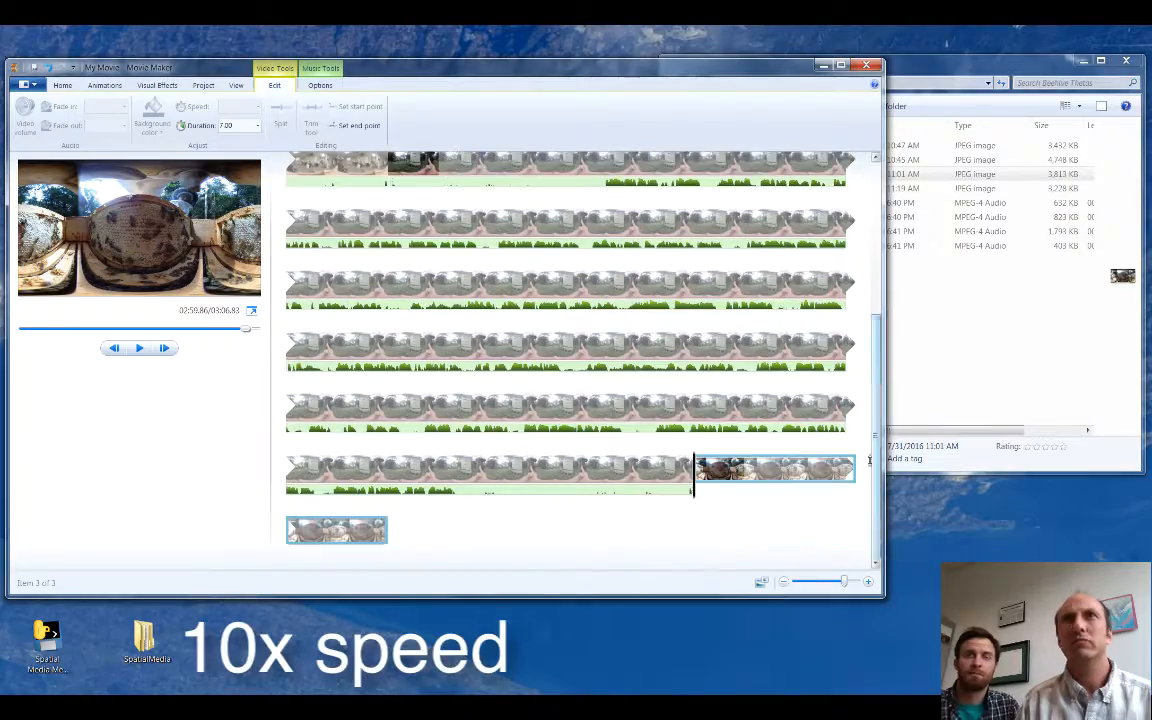
pyautogui.click(232, 126)
pyautogui.write('240')
pyautogui.press('Return')
# Step: Add the Sound3InsideHive clip under the third photo and shorten the photo to 65.74 seconds to match the sound
pyautogui.click(920, 62)
pyautogui.moveTo(786, 231); pyautogui.dragTo(711, 488)
pyautogui.moveTo(876, 300); pyautogui.dragTo(872, 440)
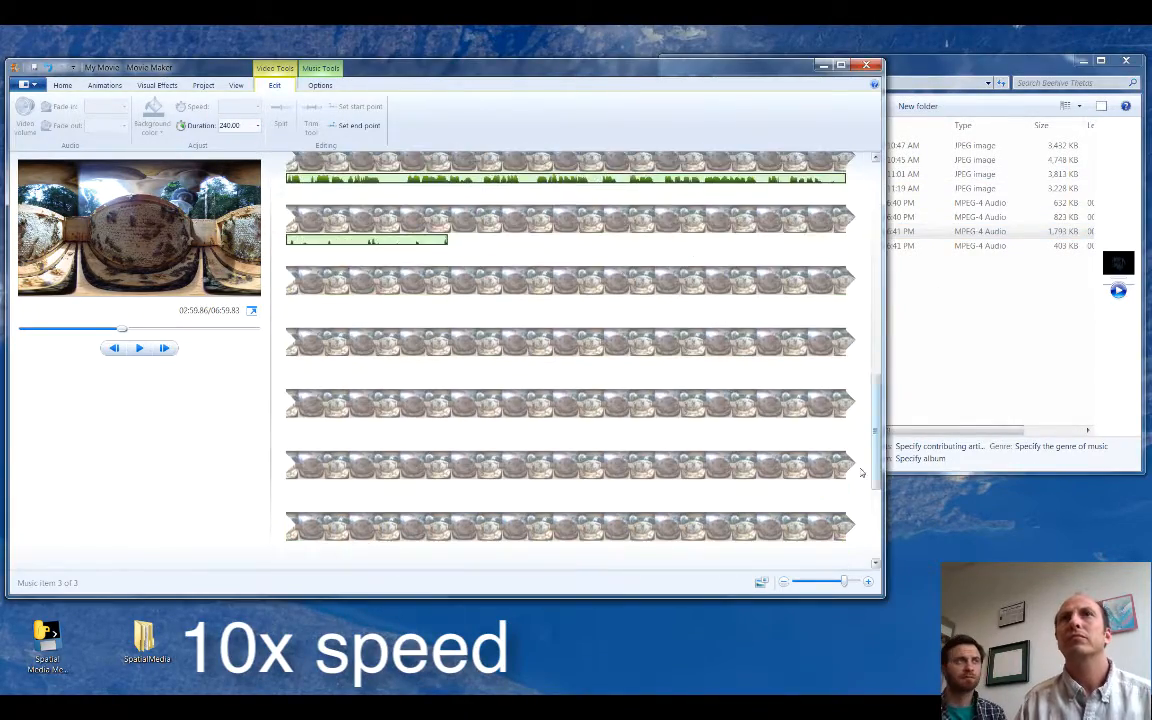
pyautogui.click(447, 220)
pyautogui.click(232, 126)
pyautogui.write('65.75')
# Step: Add the fourth photo, Image4PackingHoney, at the end of the movie and set its duration to 240 seconds
pyautogui.moveTo(786, 188); pyautogui.dragTo(509, 530)
pyautogui.click(236, 126)
pyautogui.write('240')
pyautogui.moveTo(876, 316); pyautogui.dragTo(876, 389)
# Step: Add Sound4PackingHoney.m4a under the fourth photo and shorten the photo to 49.84 seconds so it ends with the sound
pyautogui.click(920, 62)
pyautogui.moveTo(832, 248); pyautogui.dragTo(441, 250)
pyautogui.click(831, 353)
pyautogui.press('o')
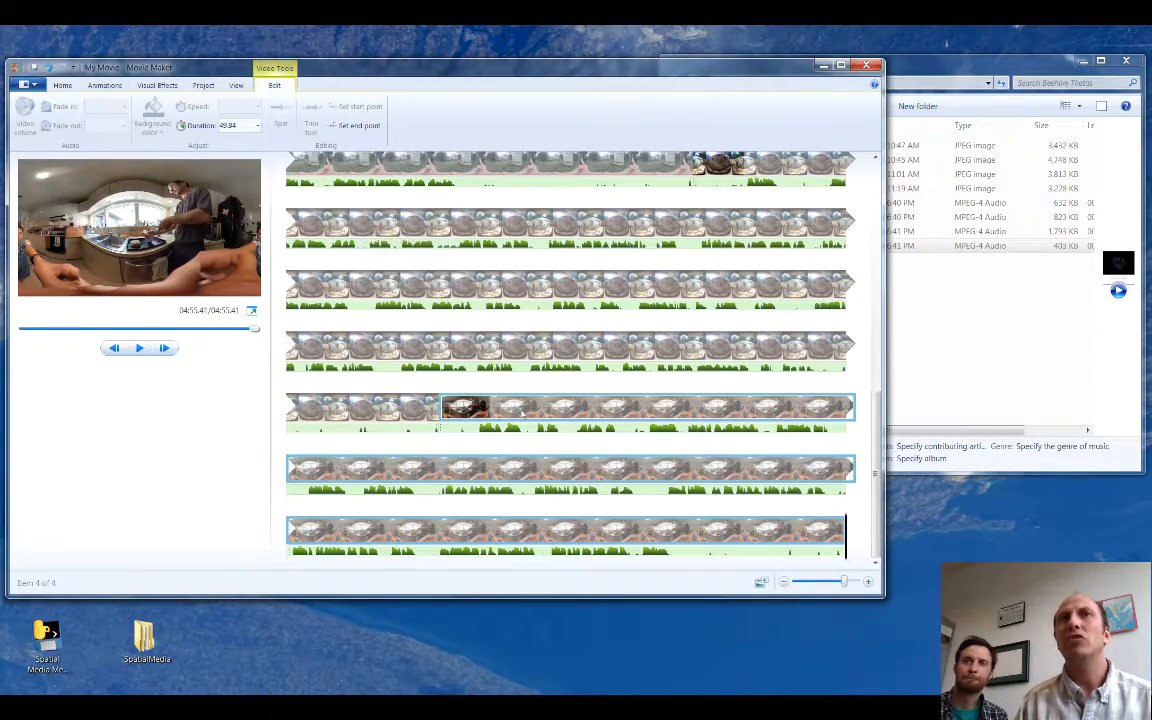
# Step: Play the movie across the change from the third photo to the fourth to check the timing, and pause it
pyautogui.click(405, 408)
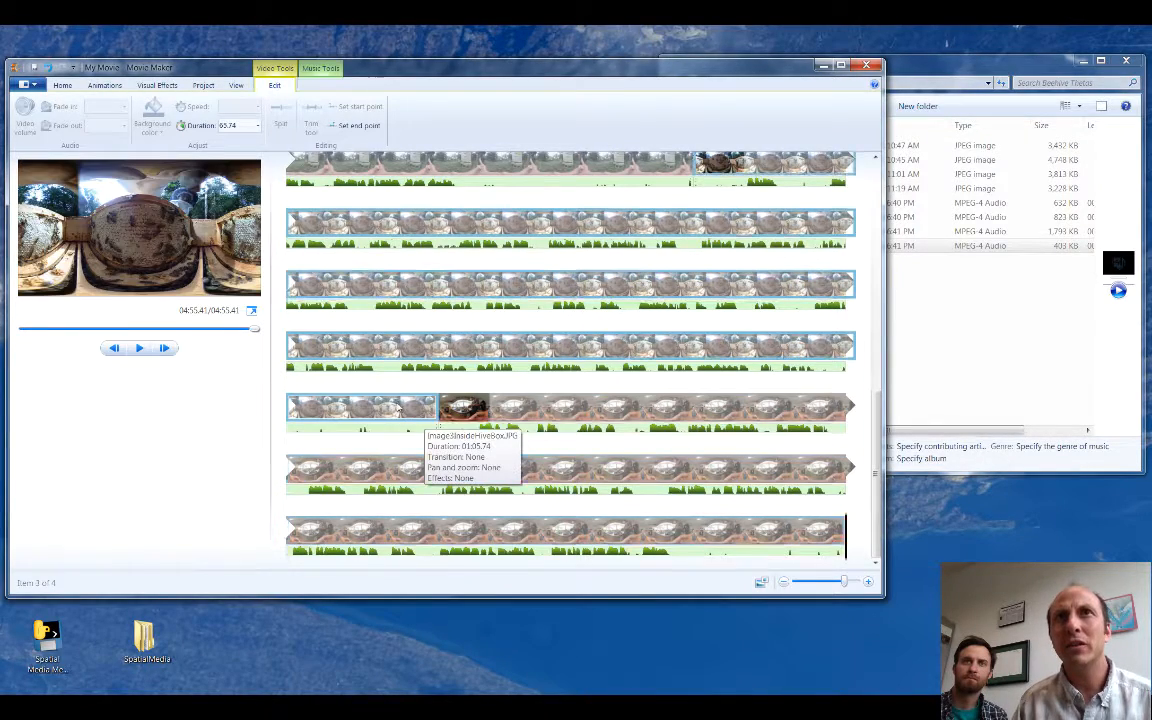
pyautogui.click(390, 420)
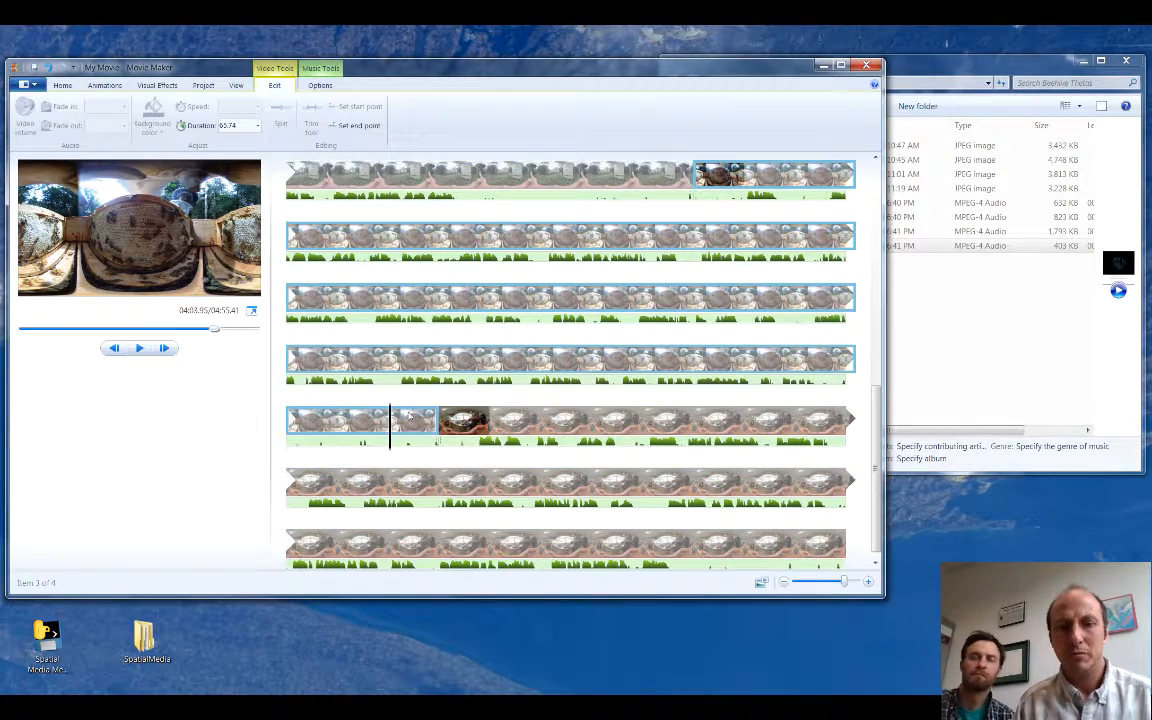
pyautogui.press('space')
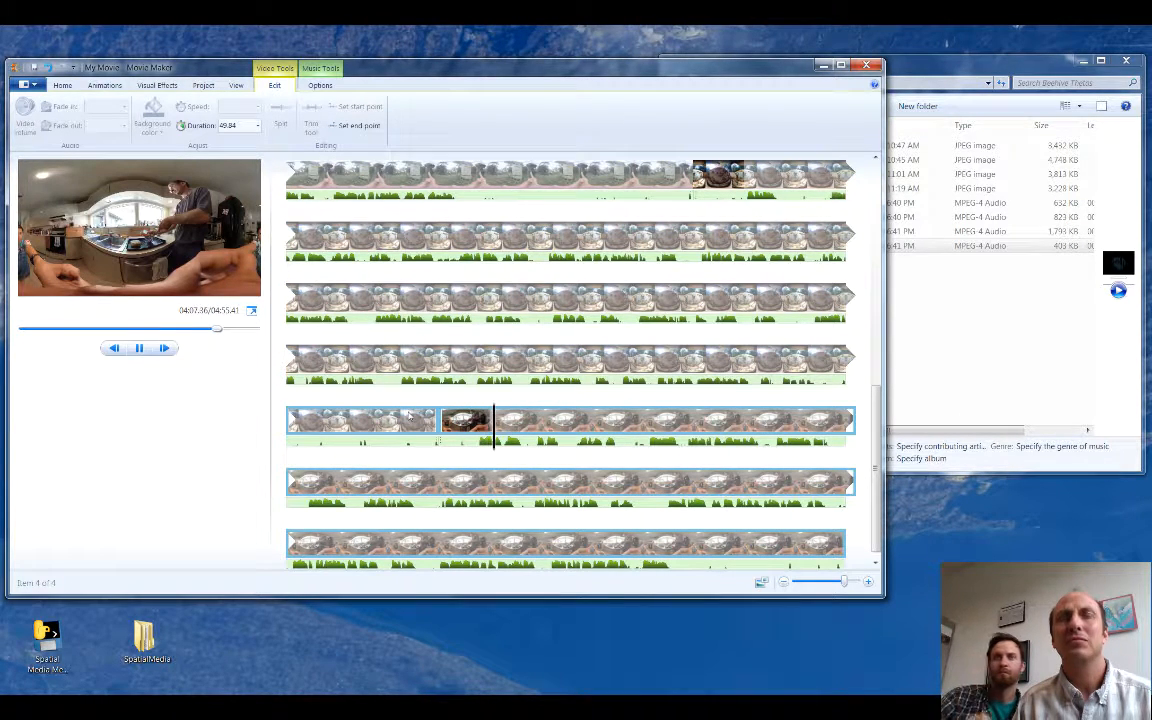
pyautogui.press('space')
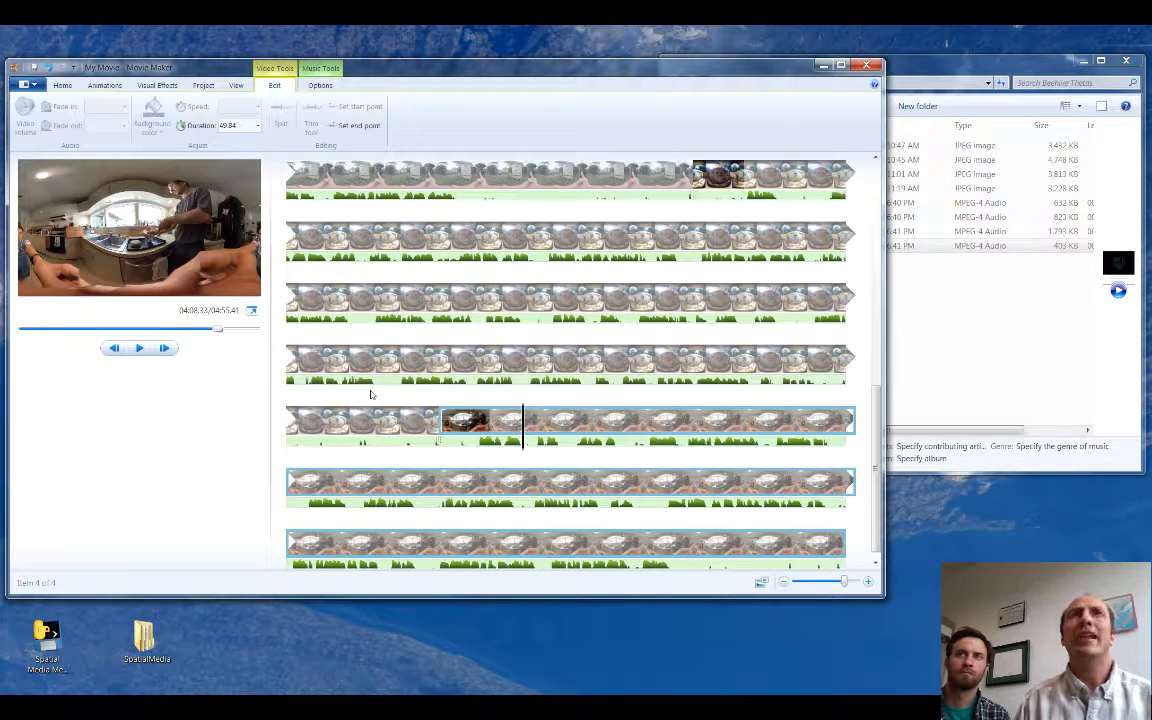
# Step: Save the movie for high-definition display as Beehive.mp4 in the Beehive Thetas folder
pyautogui.click(26, 86)
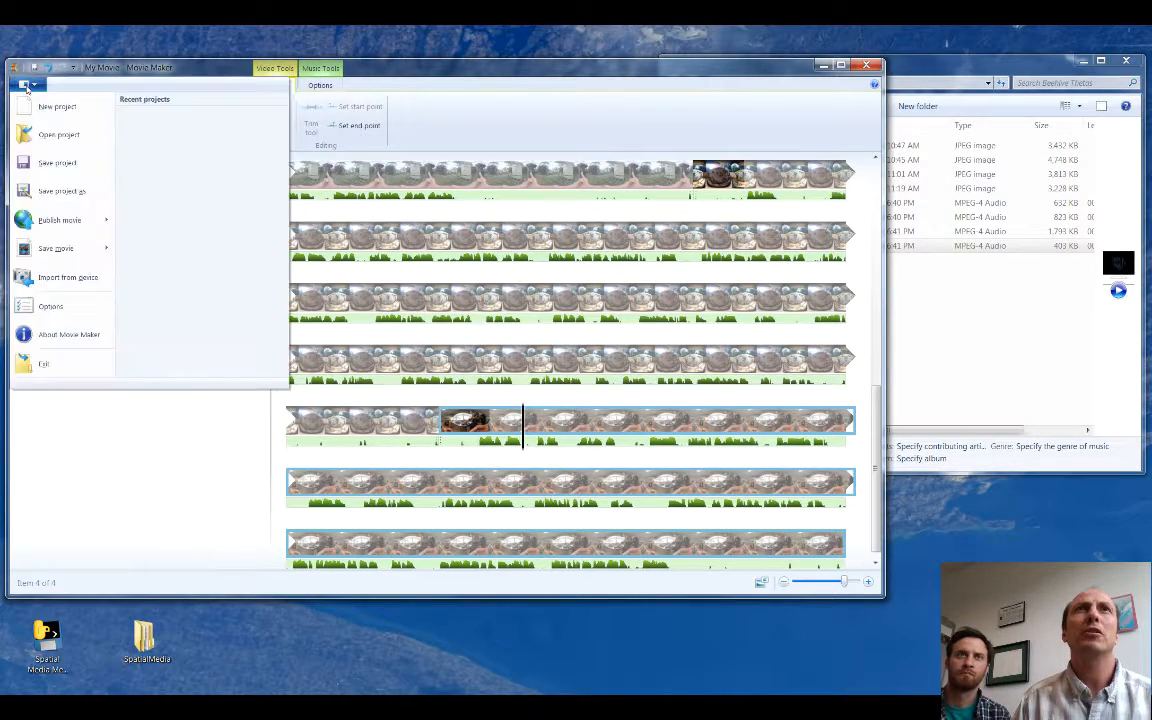
pyautogui.moveTo(50, 258)
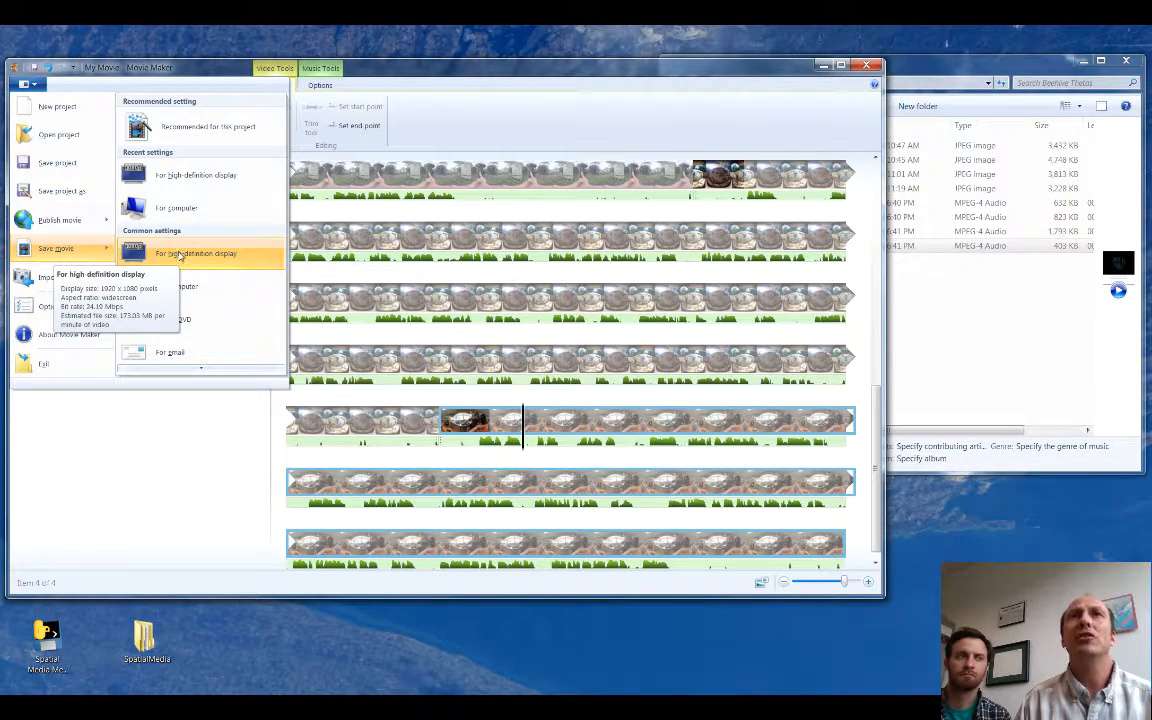
pyautogui.click(180, 256)
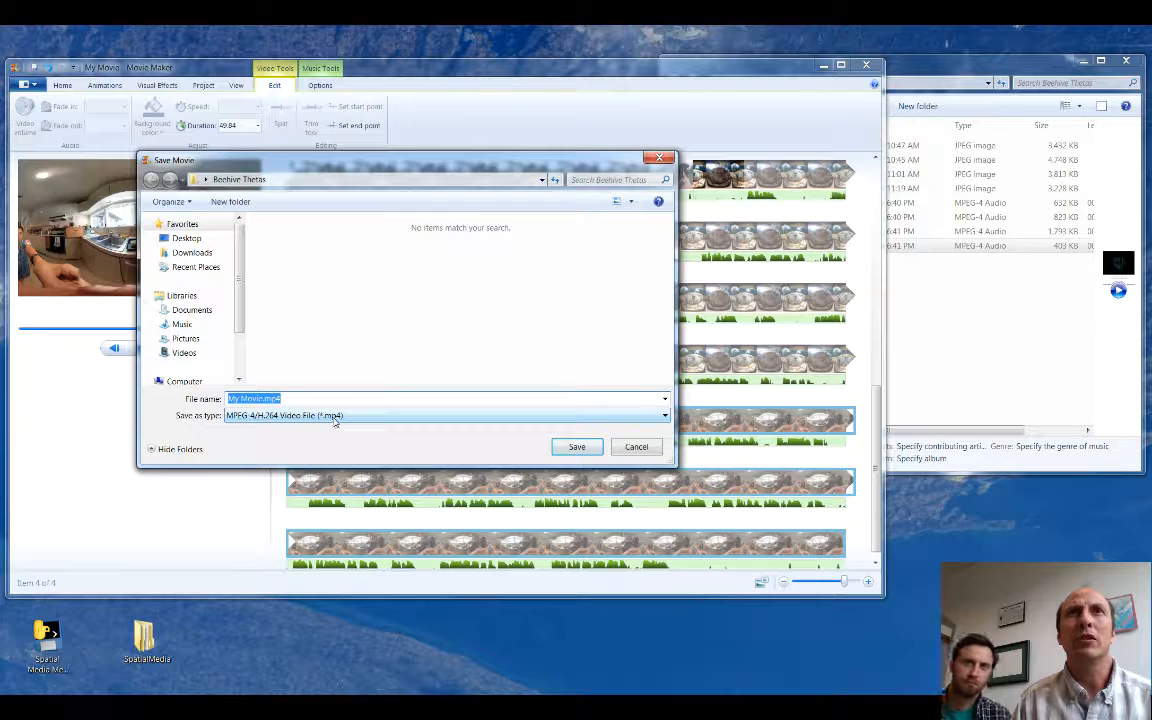
pyautogui.click(250, 398)
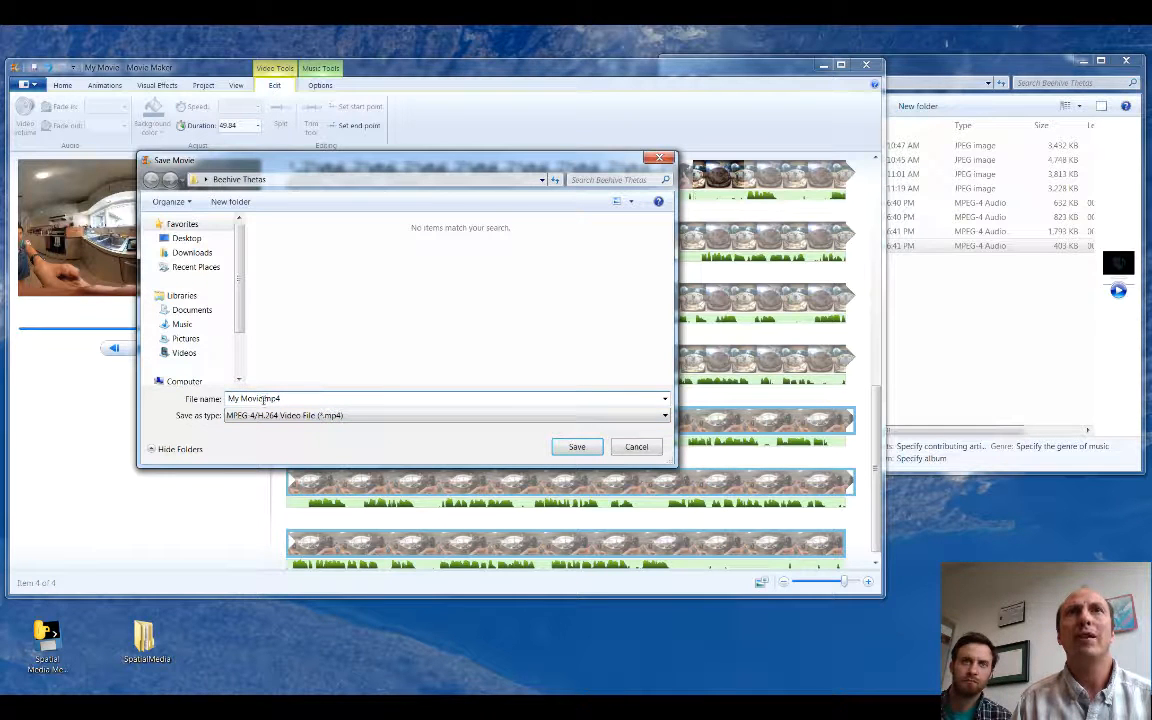
pyautogui.moveTo(262, 399); pyautogui.dragTo(227, 399)
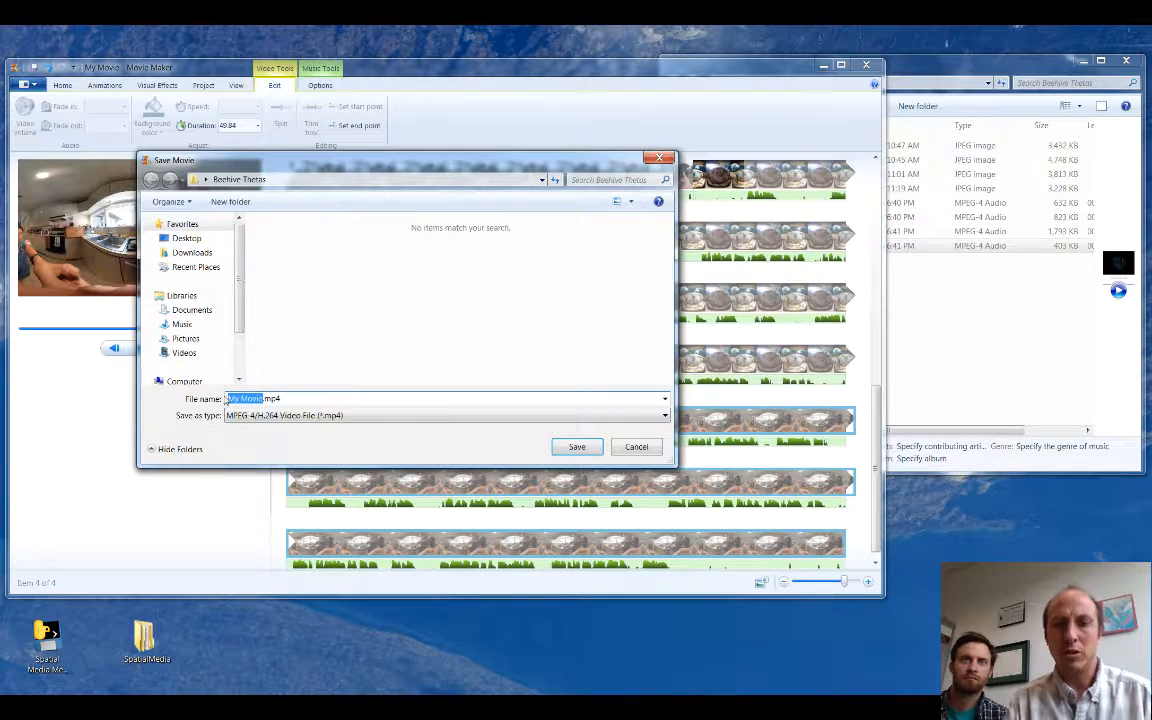
pyautogui.write('Beehive')
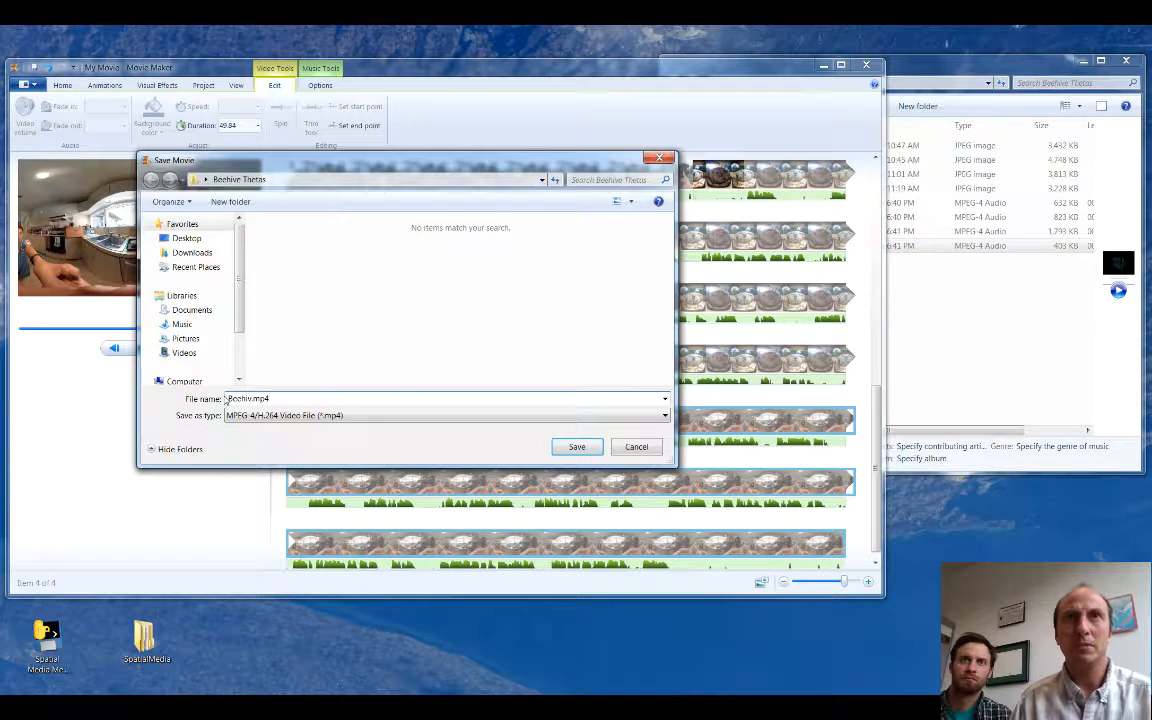
pyautogui.click(563, 448)
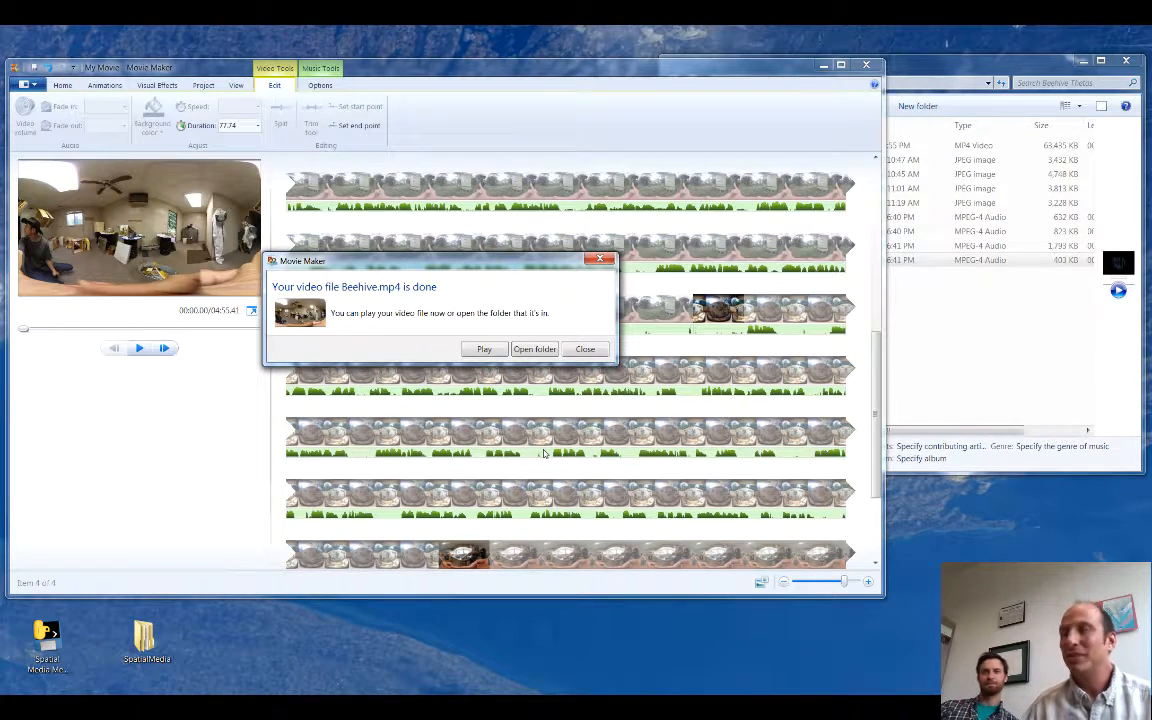
# Step: Dismiss the export completion dialog and close Movie Maker without saving the project changes
pyautogui.click(586, 349)
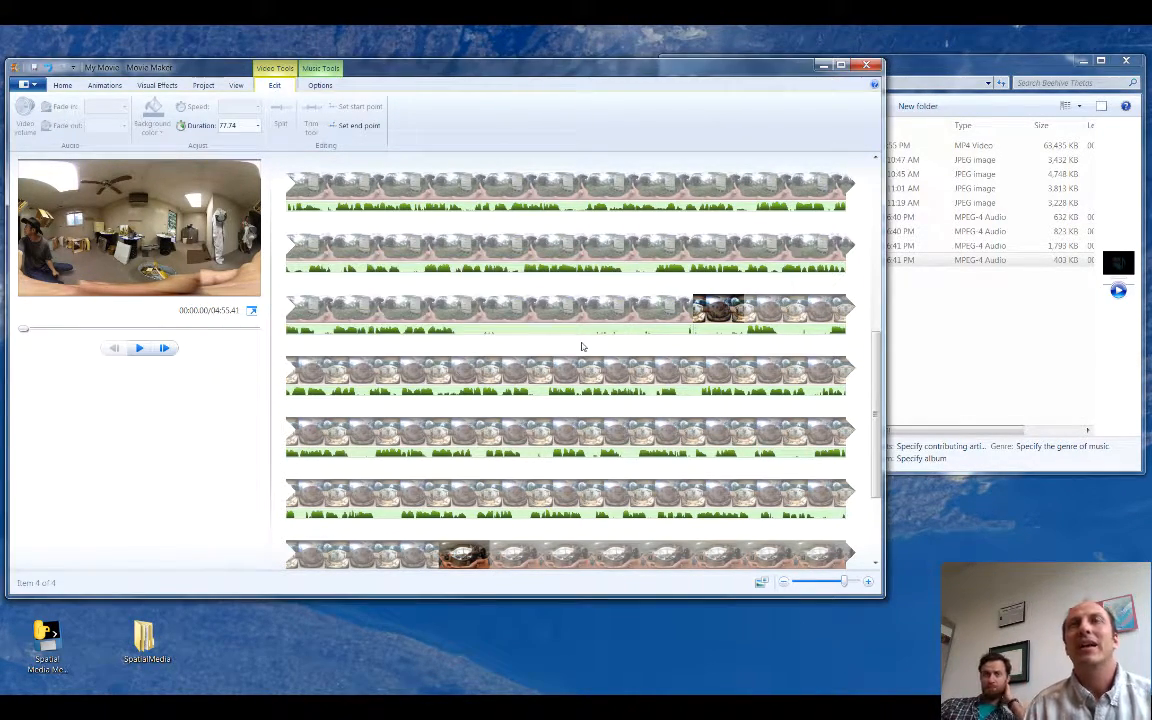
pyautogui.click(868, 65)
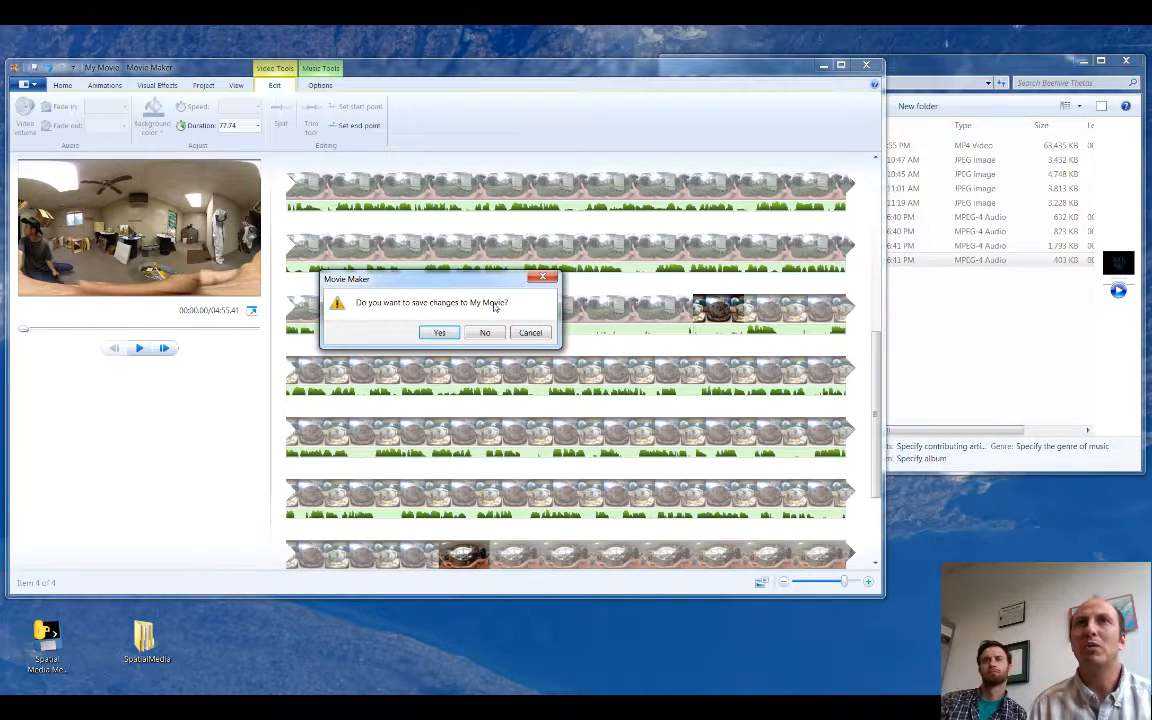
pyautogui.click(488, 334)
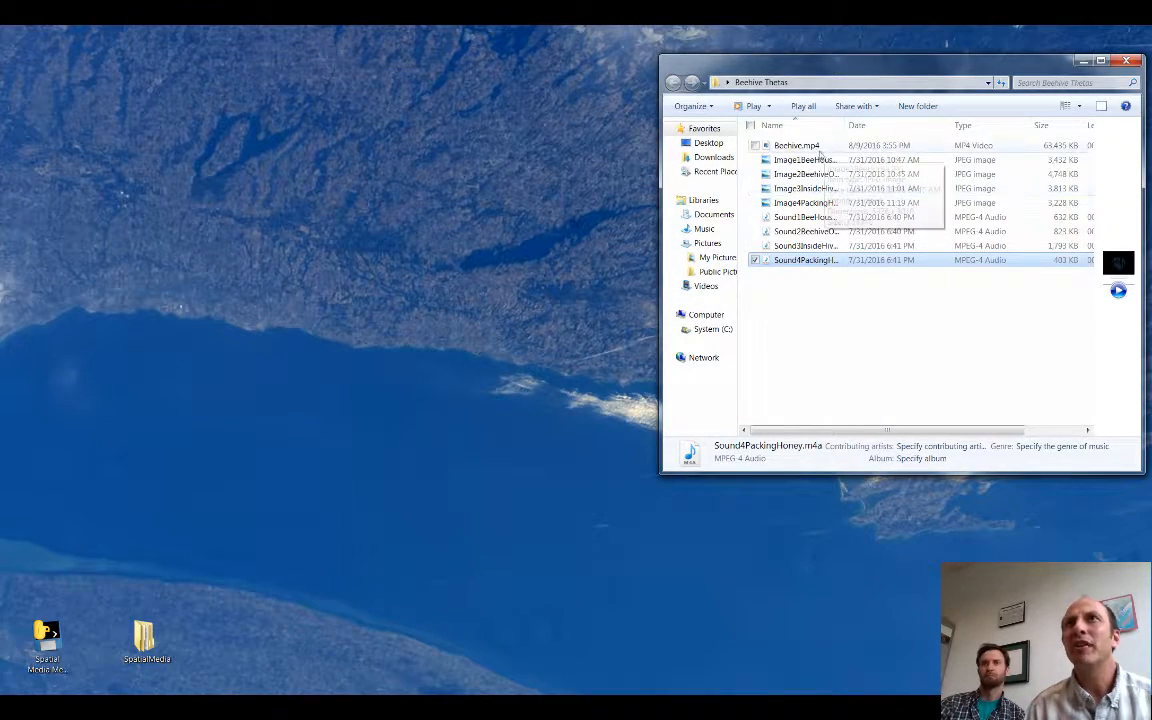
# Step: Play Beehive.mp4 from the Beehive Thetas folder, skip ahead to the outside-hive and inside-hive scenes, and close the player
pyautogui.click(820, 150)
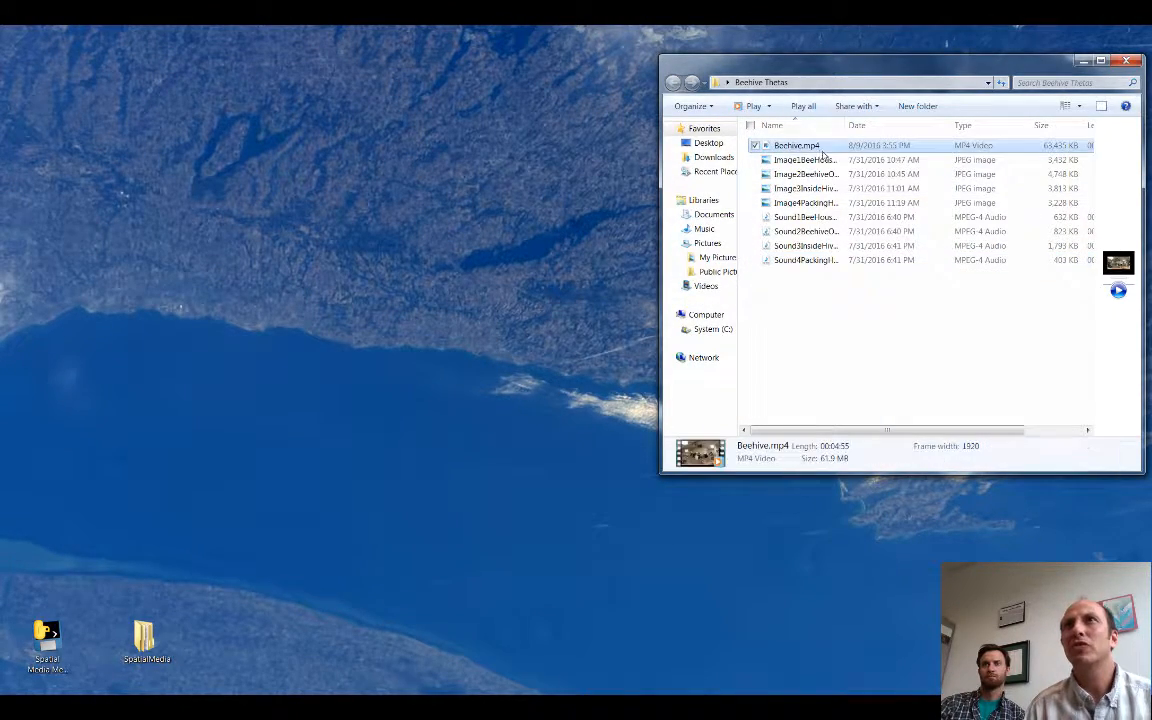
pyautogui.click(818, 148)
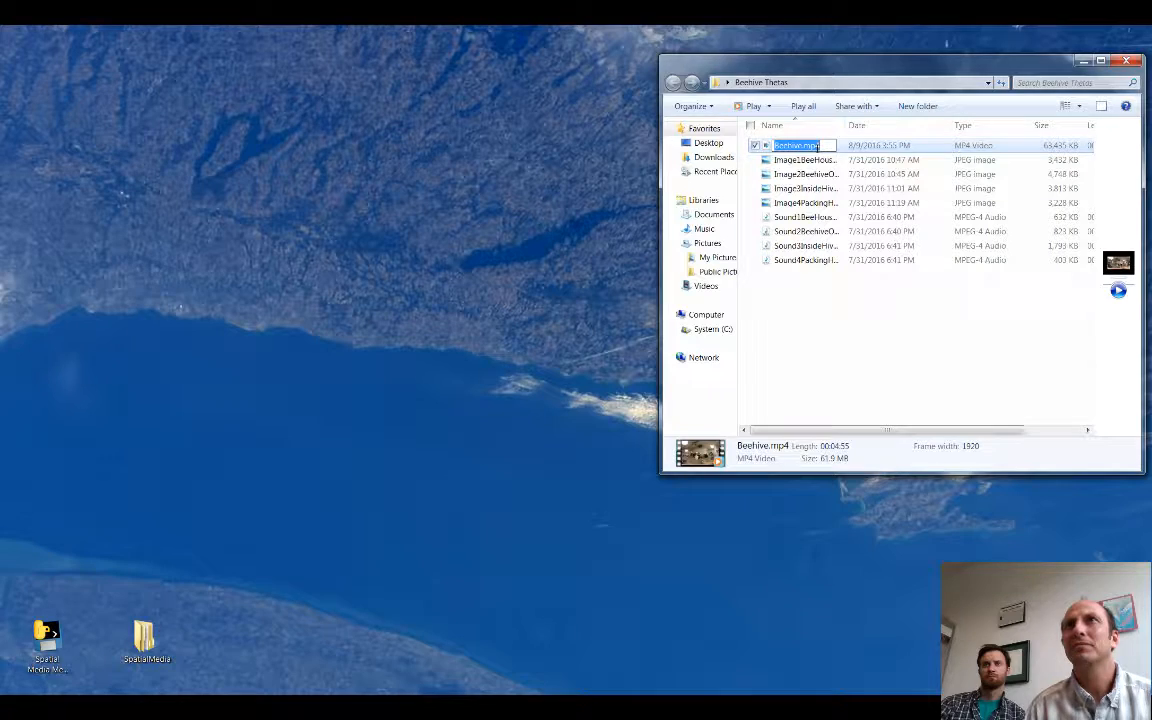
pyautogui.doubleClick(767, 147)
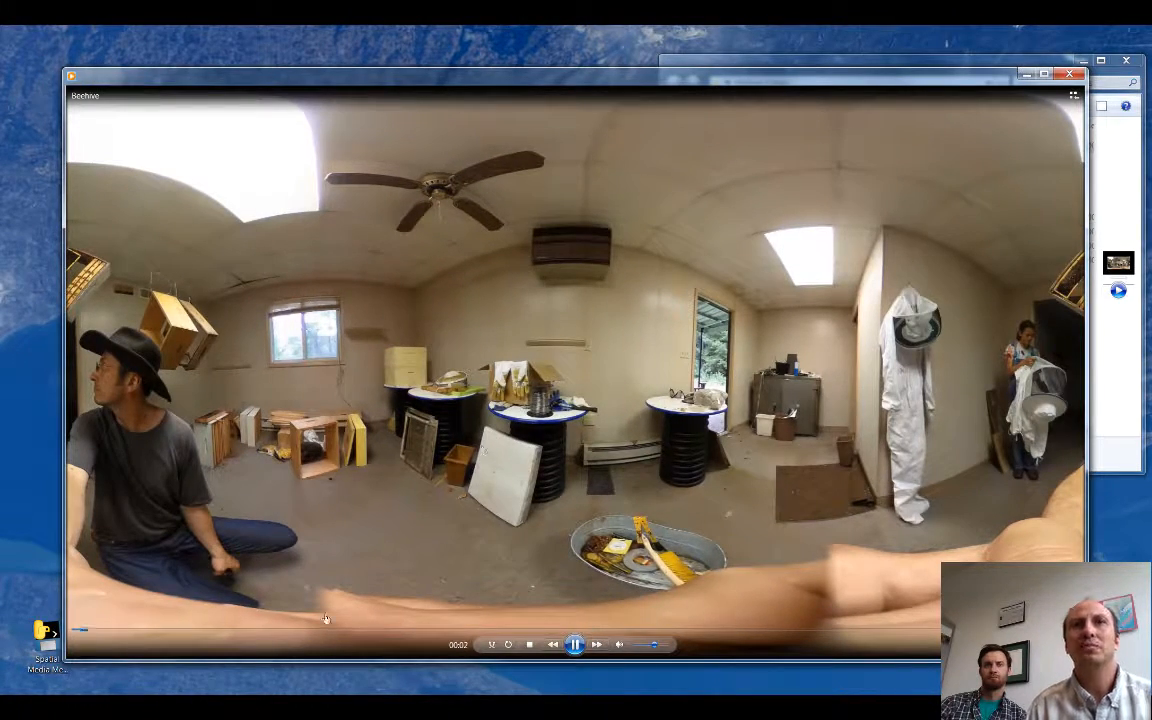
pyautogui.click(443, 633)
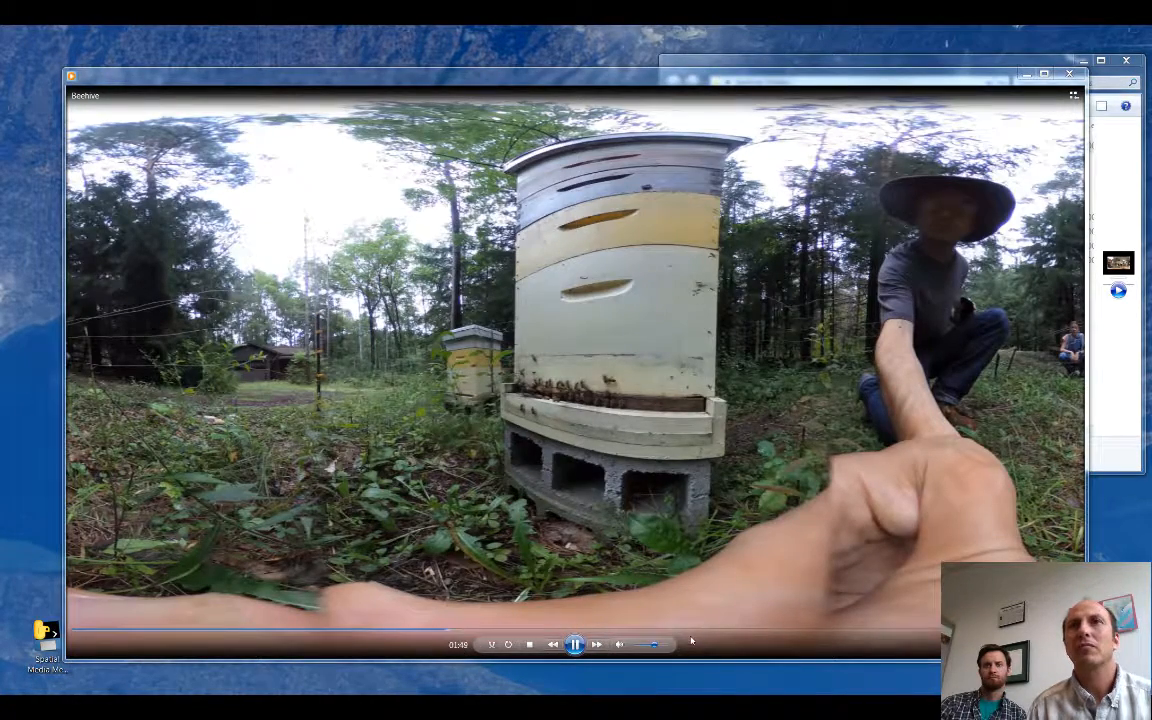
pyautogui.click(691, 633)
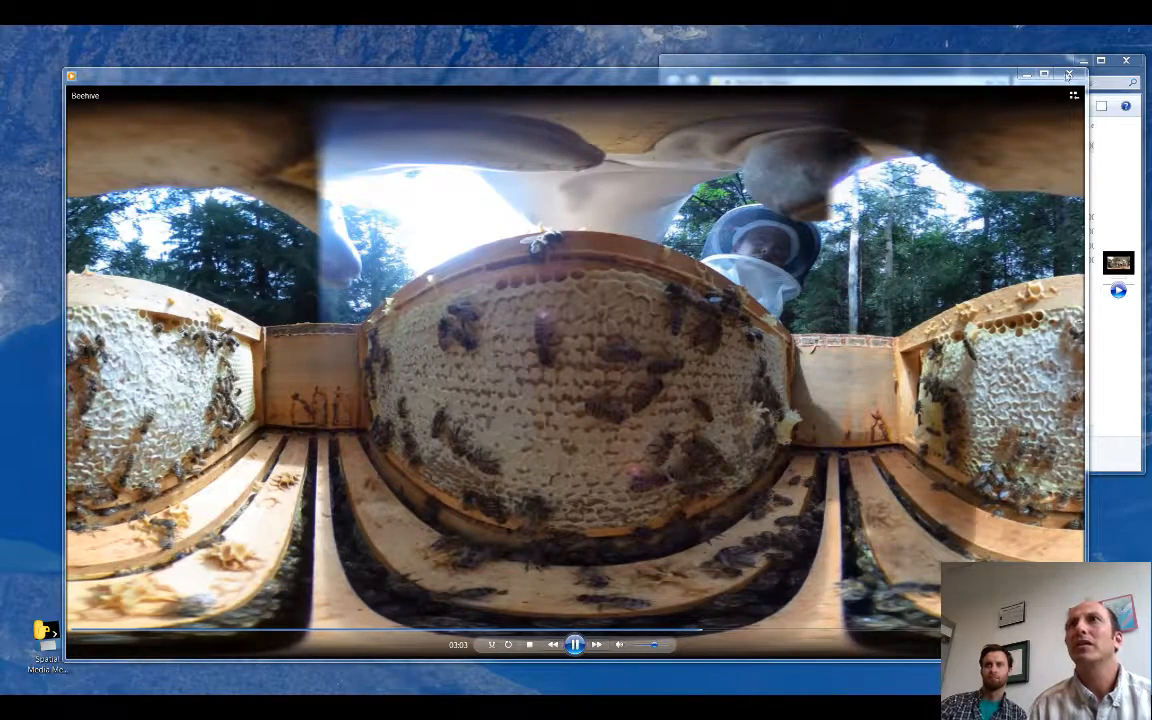
pyautogui.click(1068, 74)
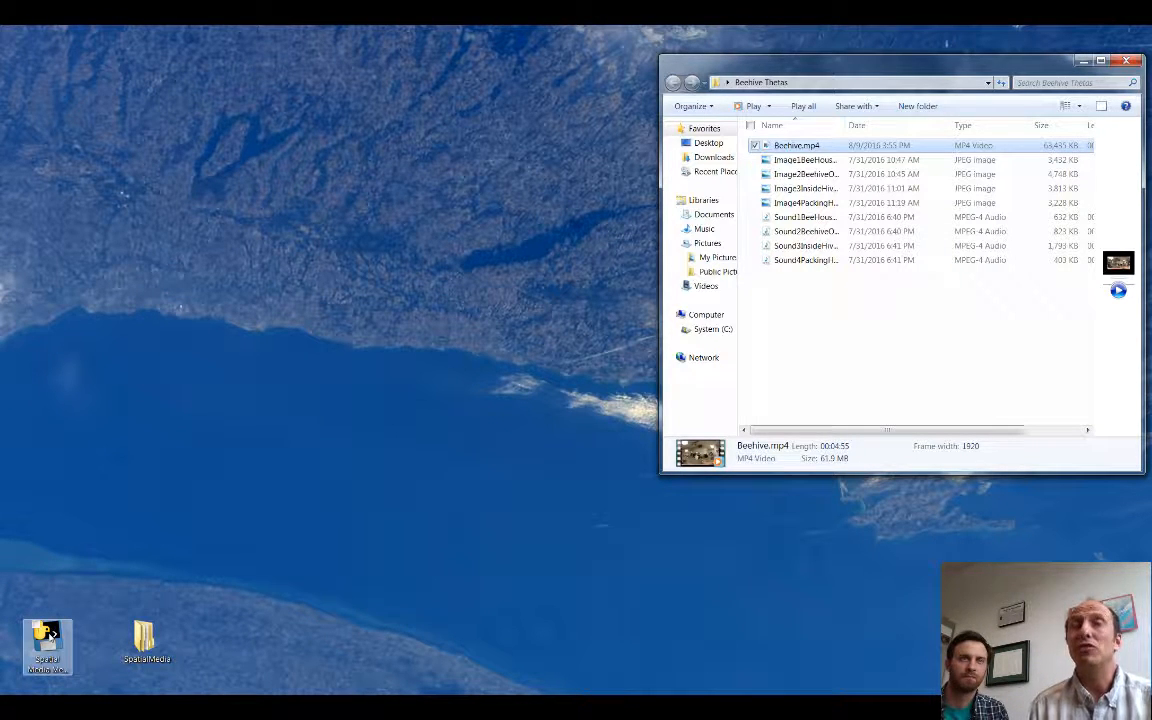
# Step: Launch the Spatial Media Metadata Injector by running gui.py from the spatialmedia folder inside SpatialMedia's spatial-media-2.0 folder
pyautogui.doubleClick(143, 640)
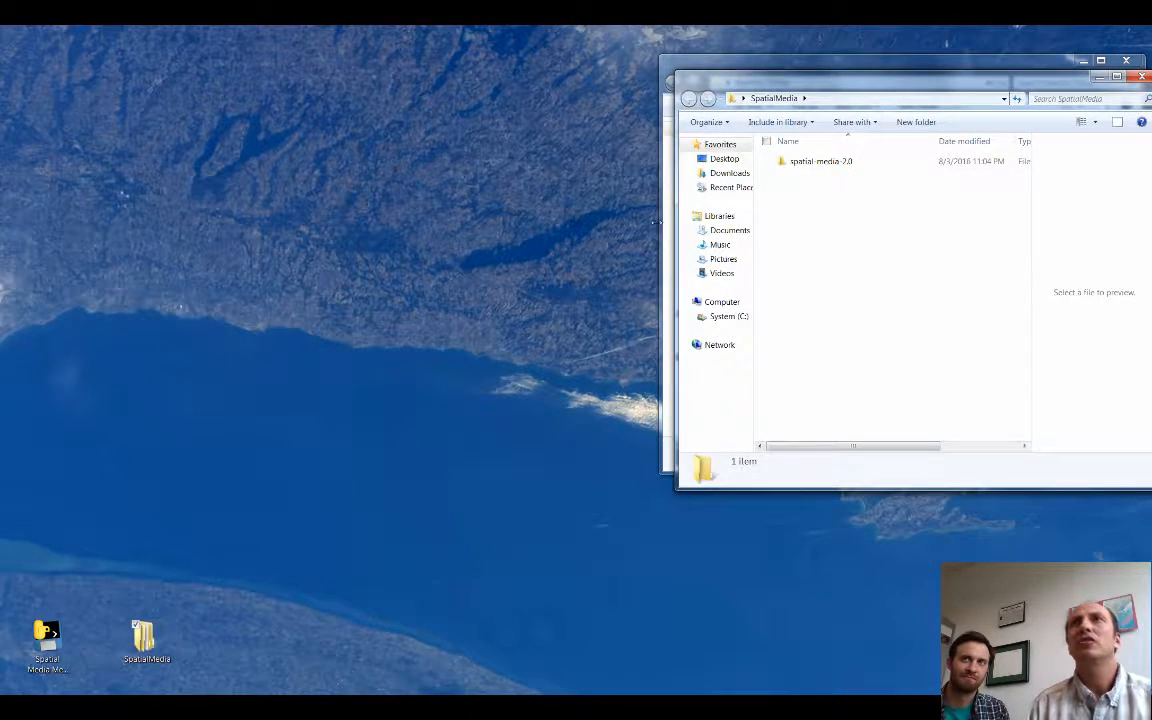
pyautogui.moveTo(702, 70); pyautogui.dragTo(361, 118)
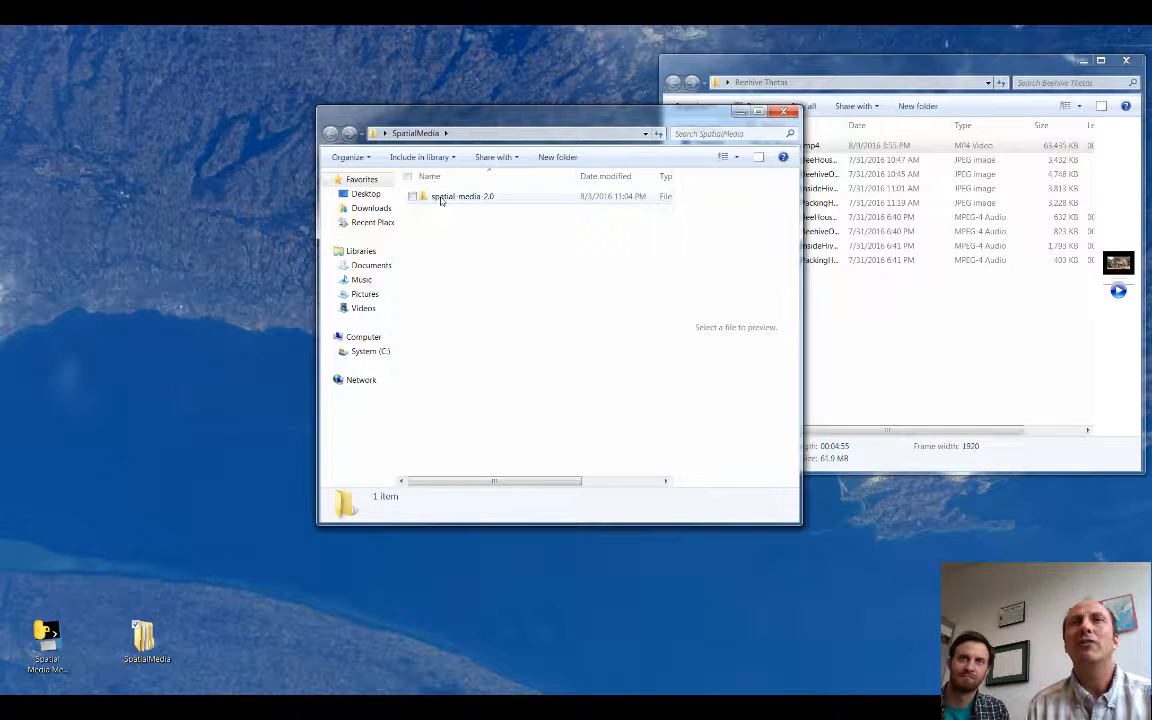
pyautogui.doubleClick(440, 199)
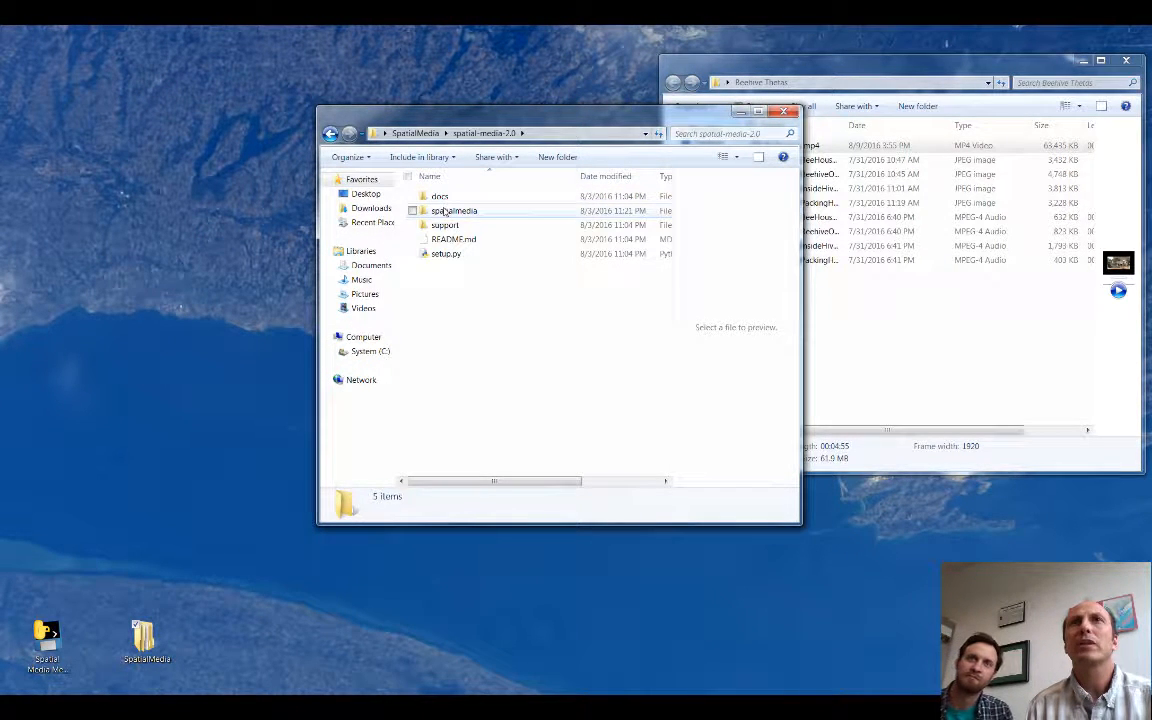
pyautogui.doubleClick(446, 211)
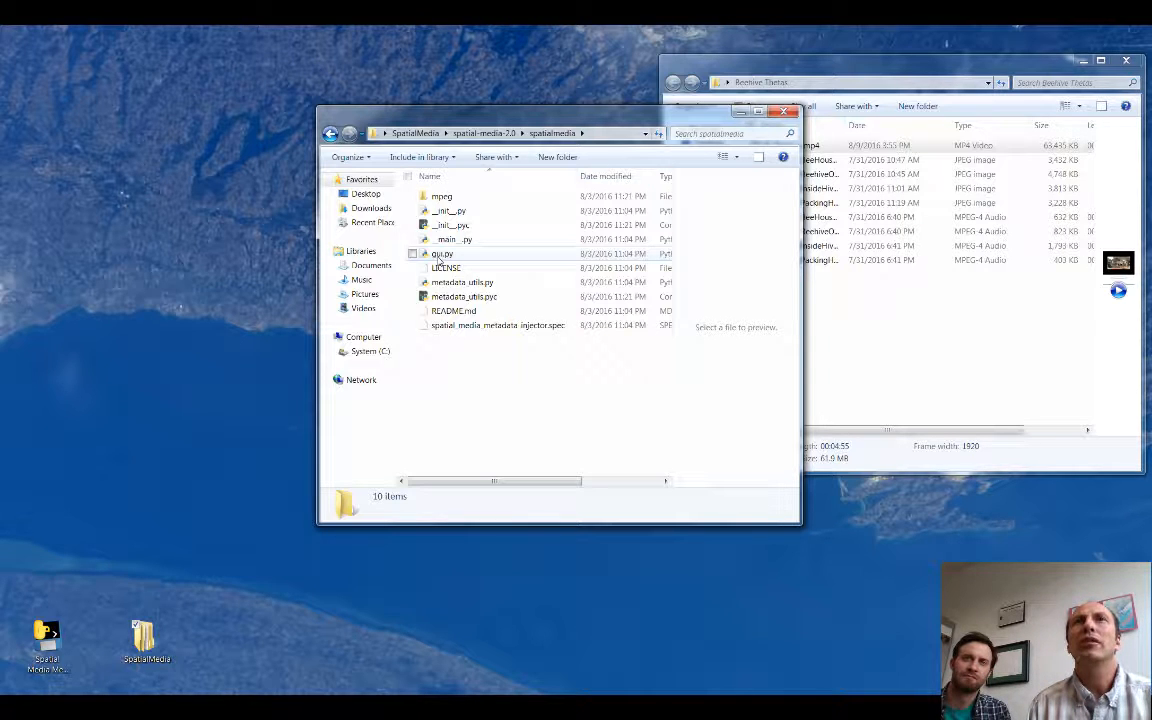
pyautogui.doubleClick(440, 254)
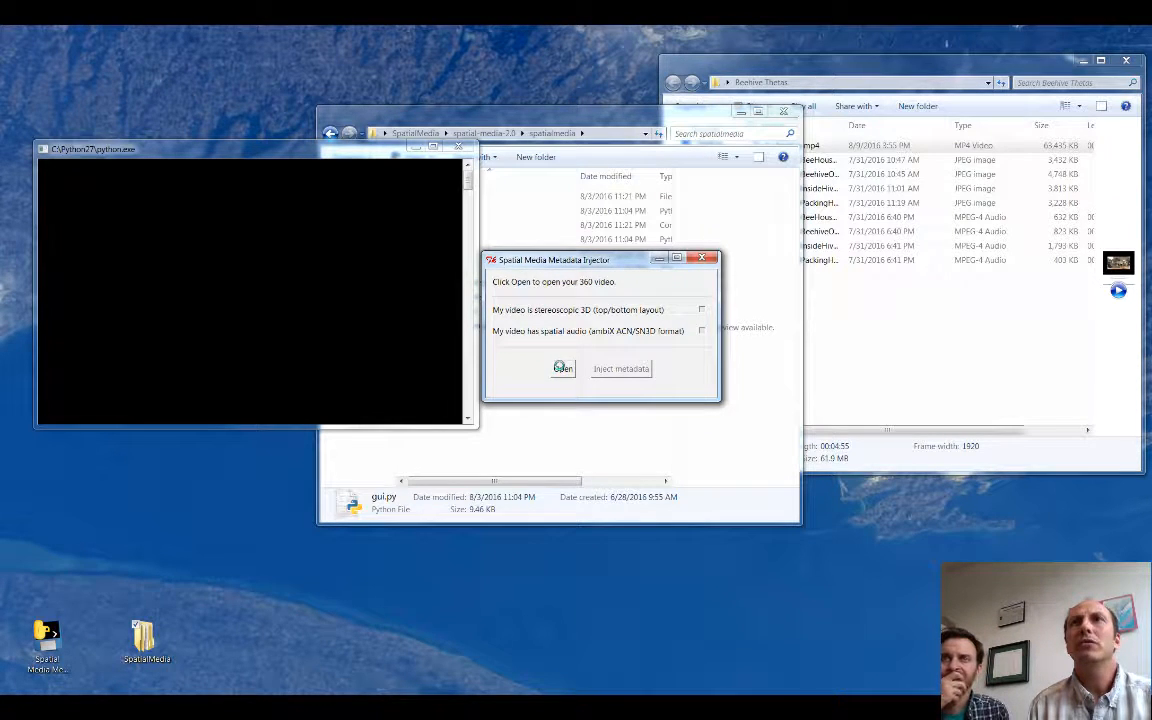
# Step: Inject 360 metadata into Beehive.mp4, save the result as Beehive_injected.mp4 in the Beehive Thetas folder, and close the injector
pyautogui.click(562, 368)
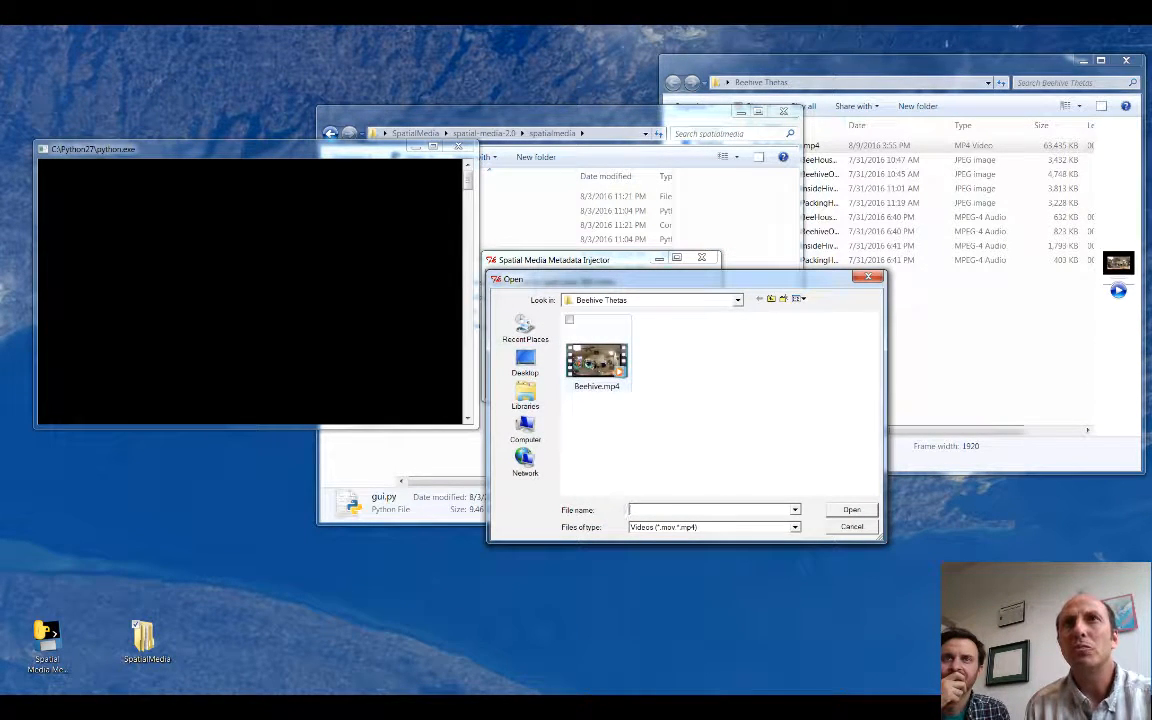
pyautogui.click(596, 362)
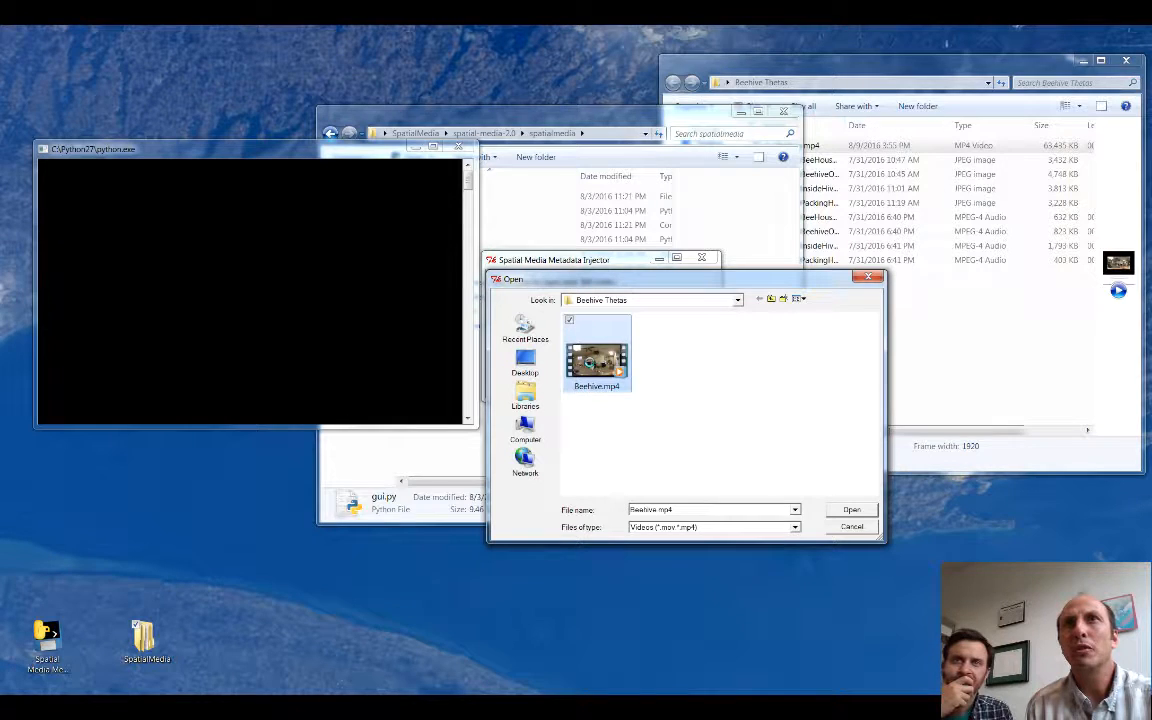
pyautogui.click(851, 509)
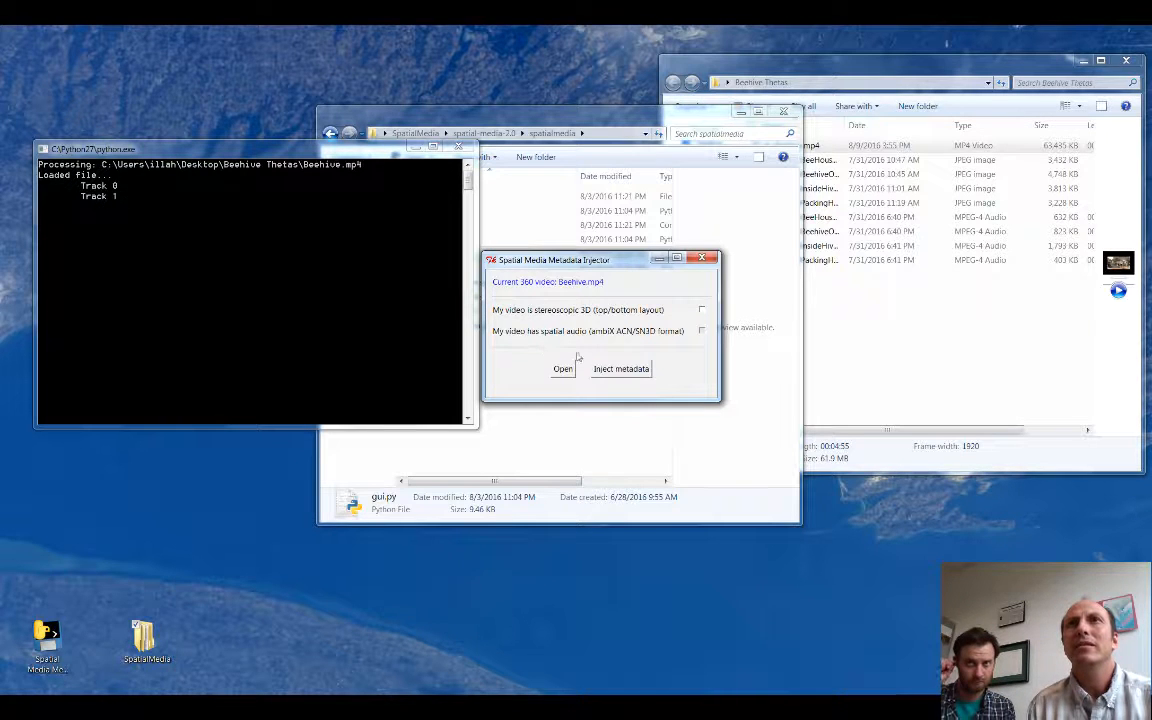
pyautogui.click(612, 369)
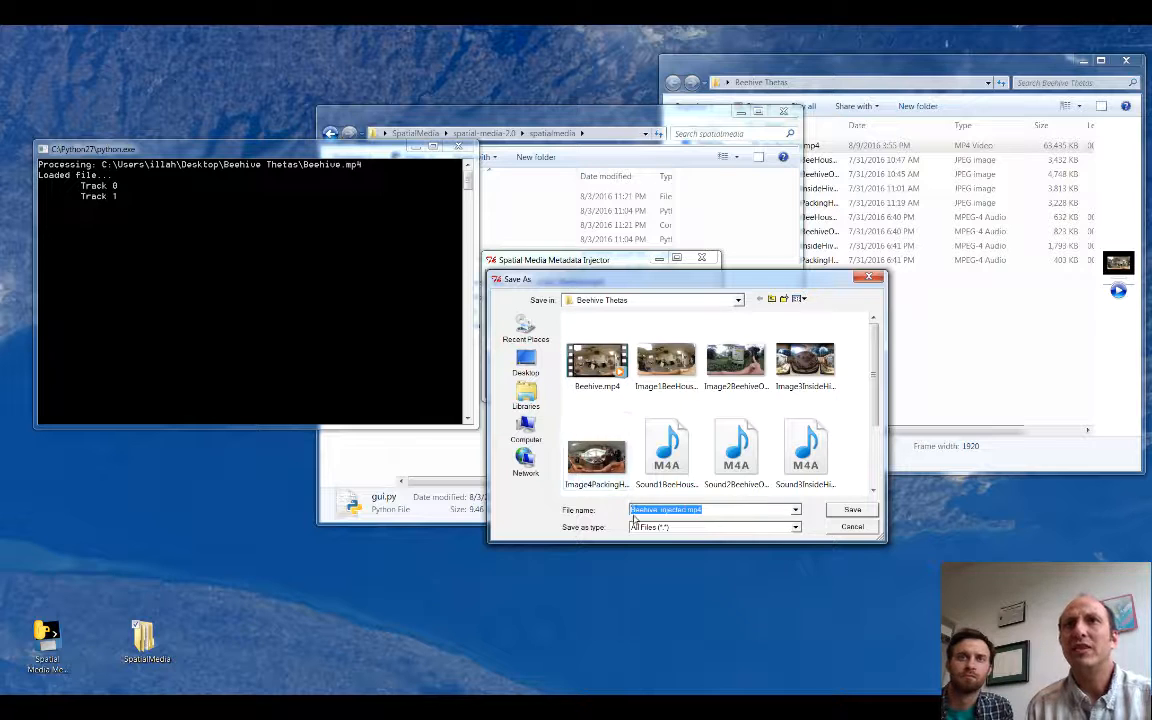
pyautogui.click(836, 512)
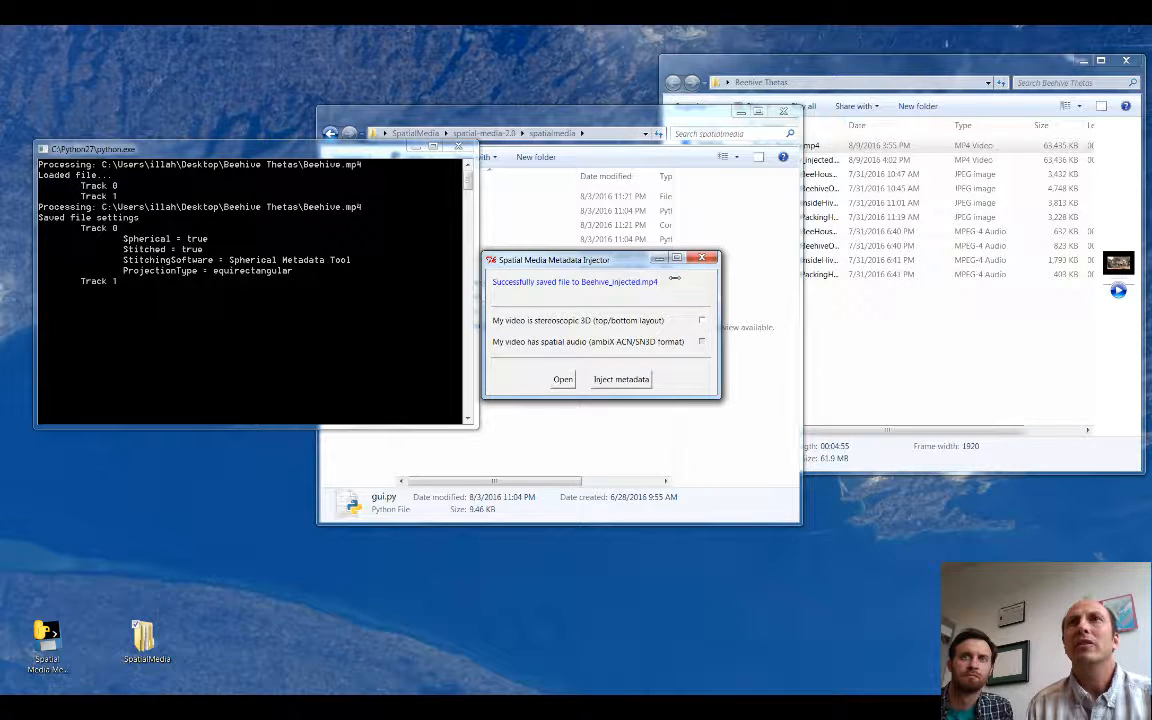
pyautogui.click(701, 258)
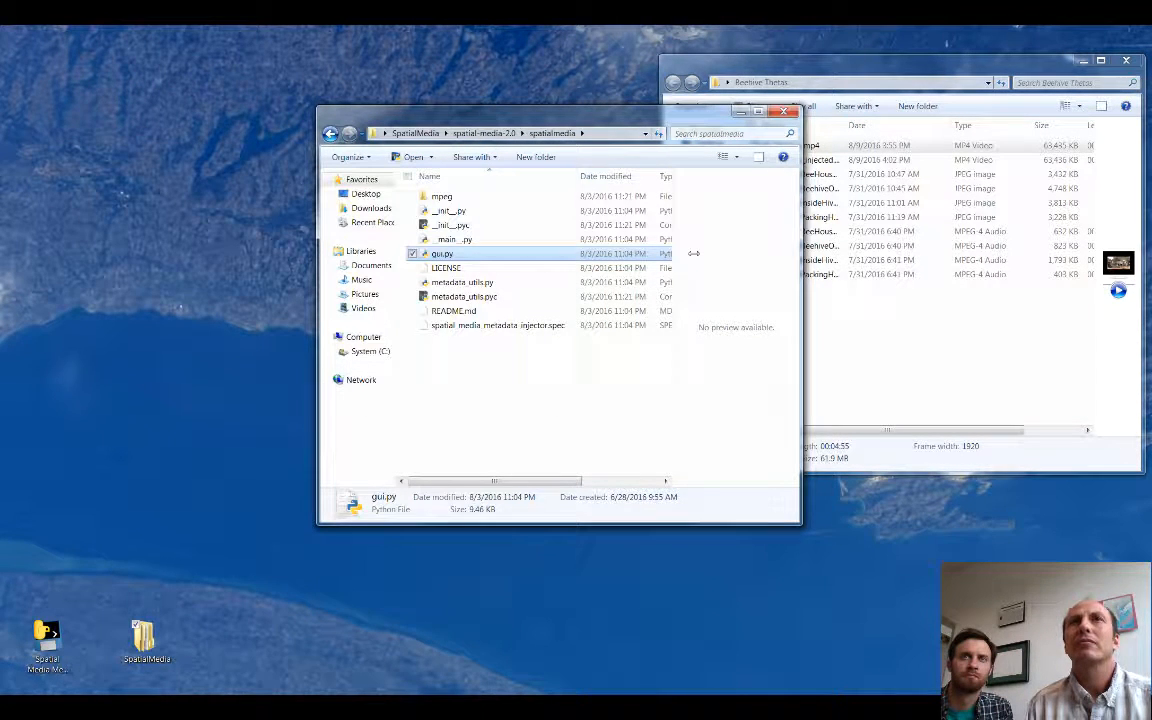
# Step: Widen the Name column in the Beehive Thetas folder window and select Beehive_injected.mp4
pyautogui.click(819, 66)
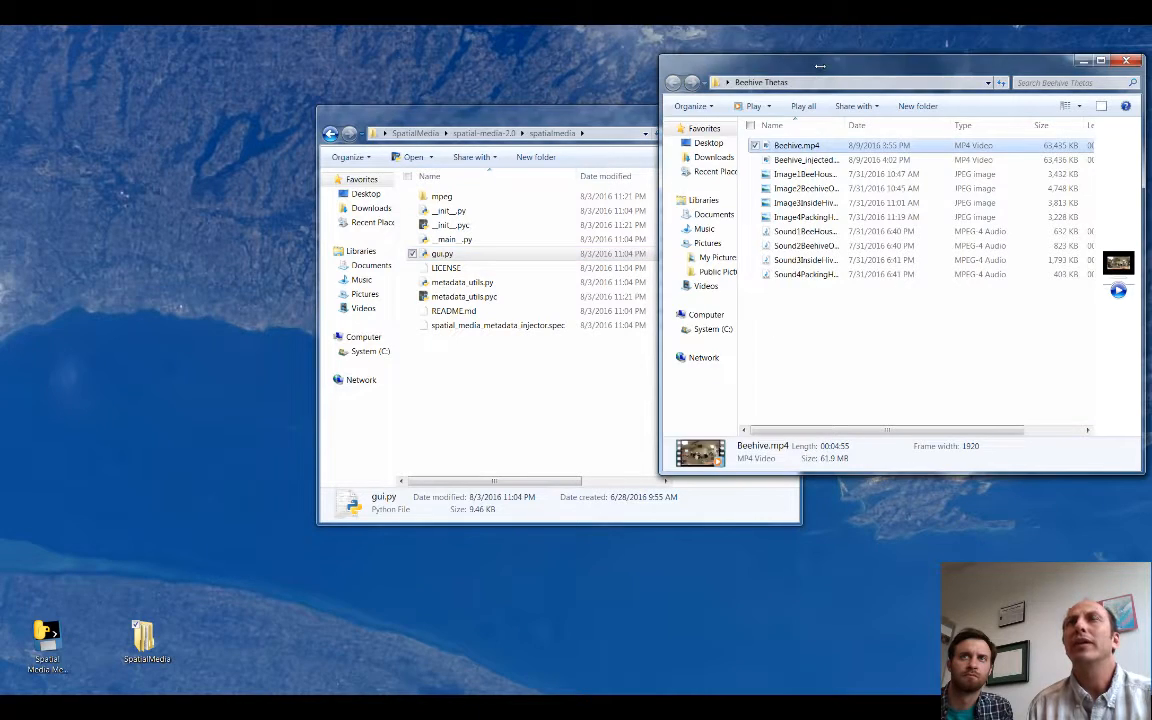
pyautogui.moveTo(851, 125)
pyautogui.mouseDown()
pyautogui.moveTo(890, 125)
pyautogui.moveTo(870, 126)
pyautogui.mouseUp()
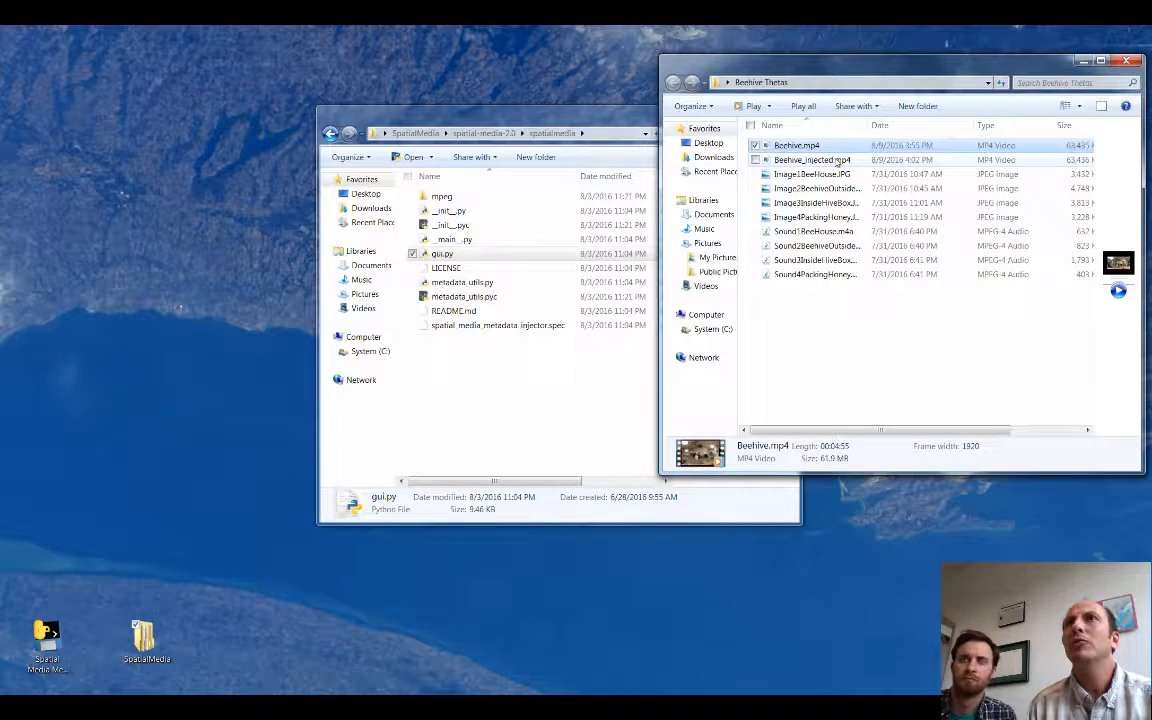
pyautogui.click(786, 161)
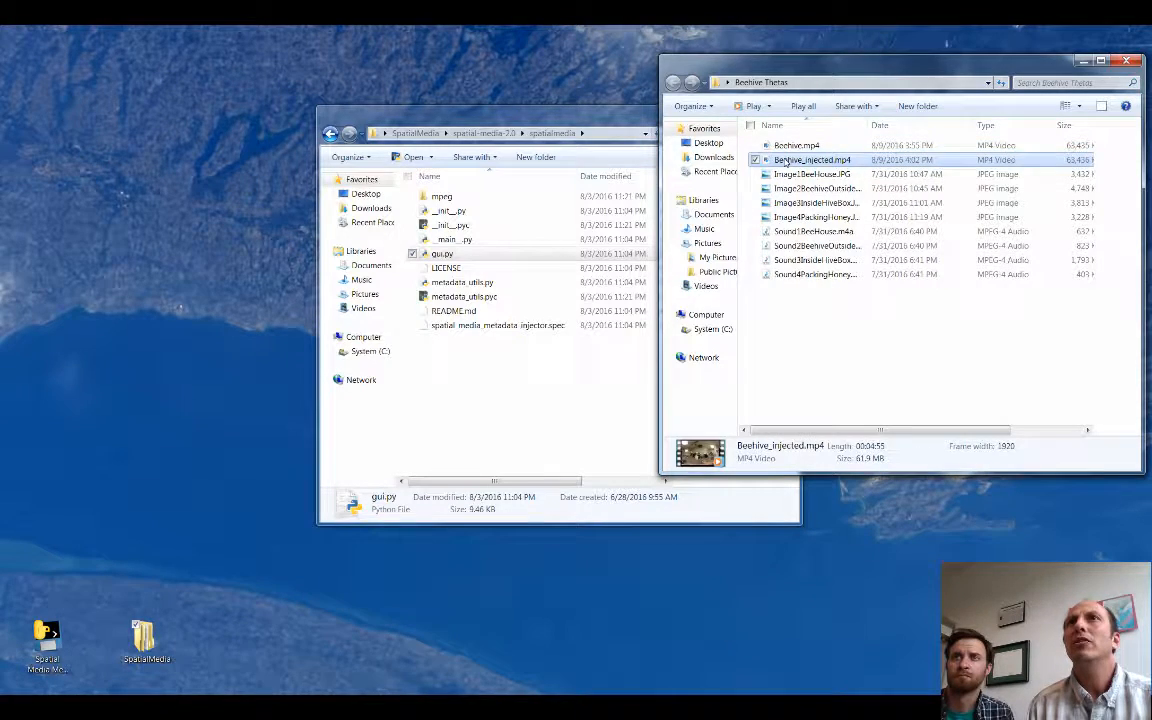